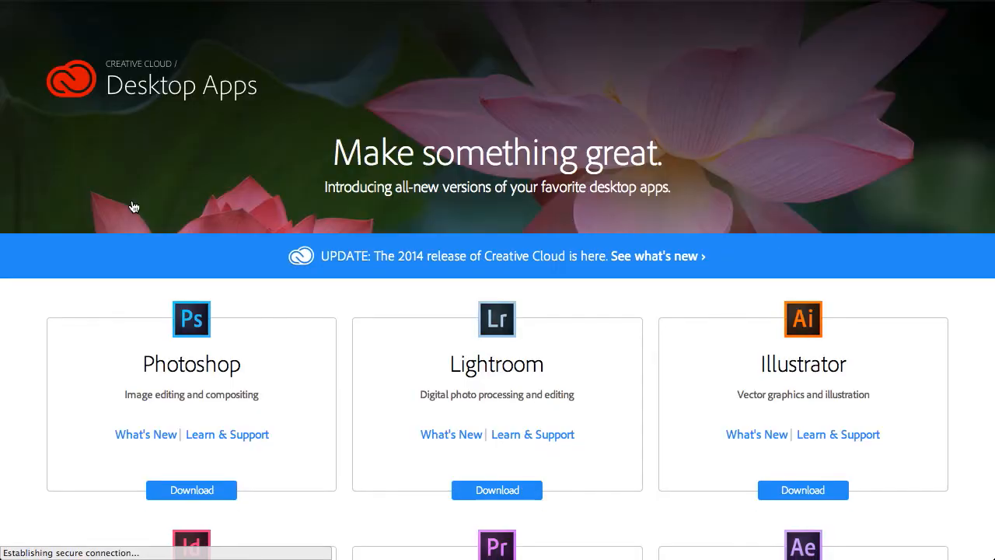
Step: Open the What's New page for Photoshop CC and look over the 2014.1 release features
left_click(134, 317)
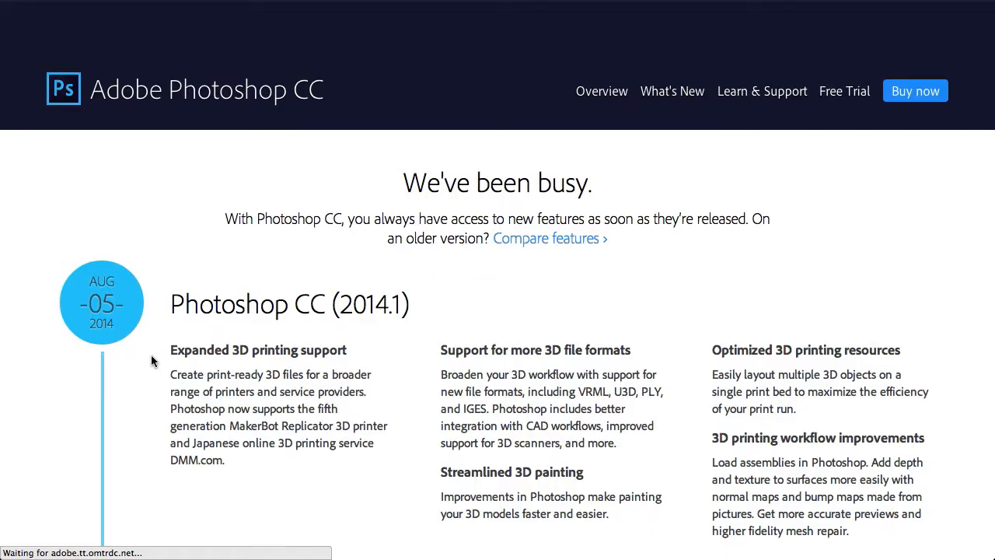
scroll(434, 321, "down", 5)
scroll(435, 321, "up", 5)
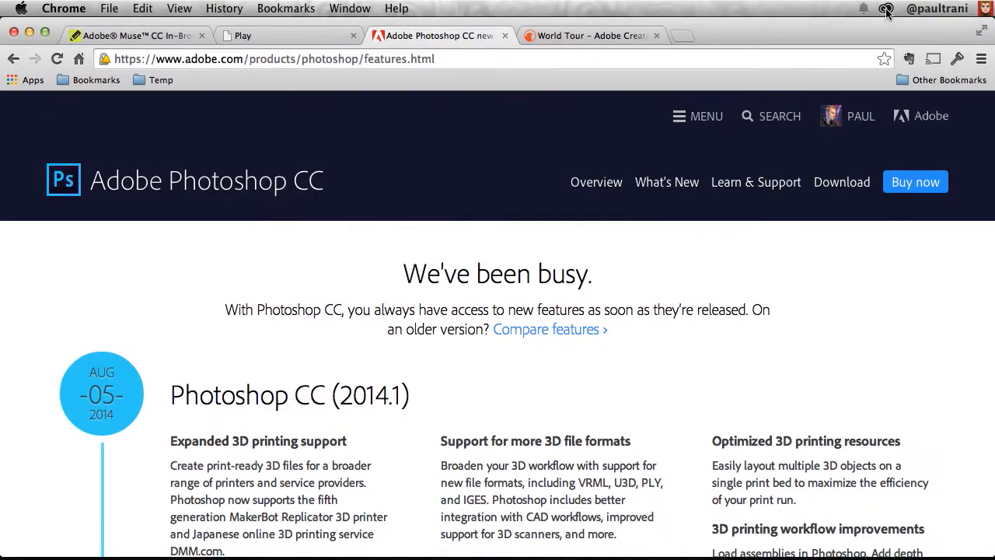
Step: Open the Creative Cloud desktop app and view the installed apps and the Assets section
left_click(885, 9)
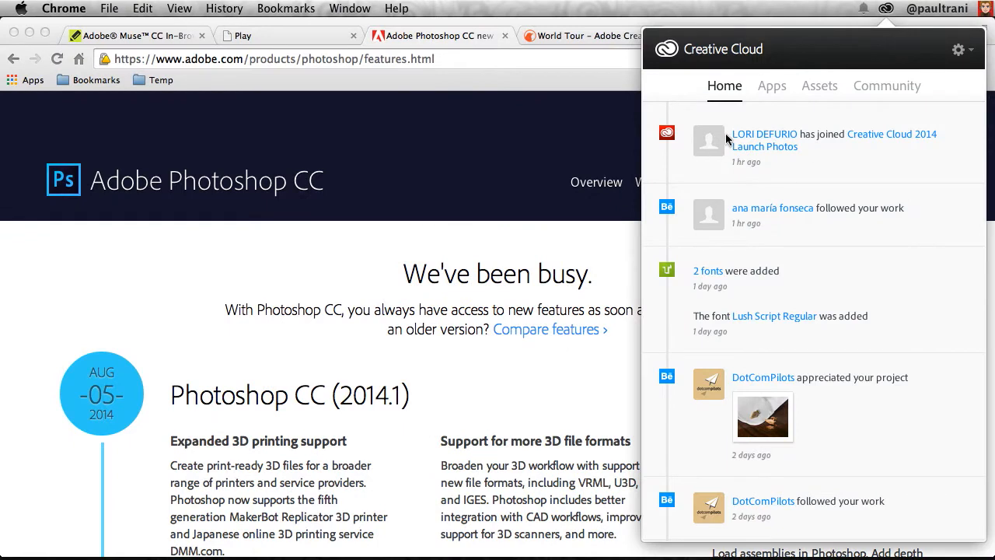
left_click(769, 91)
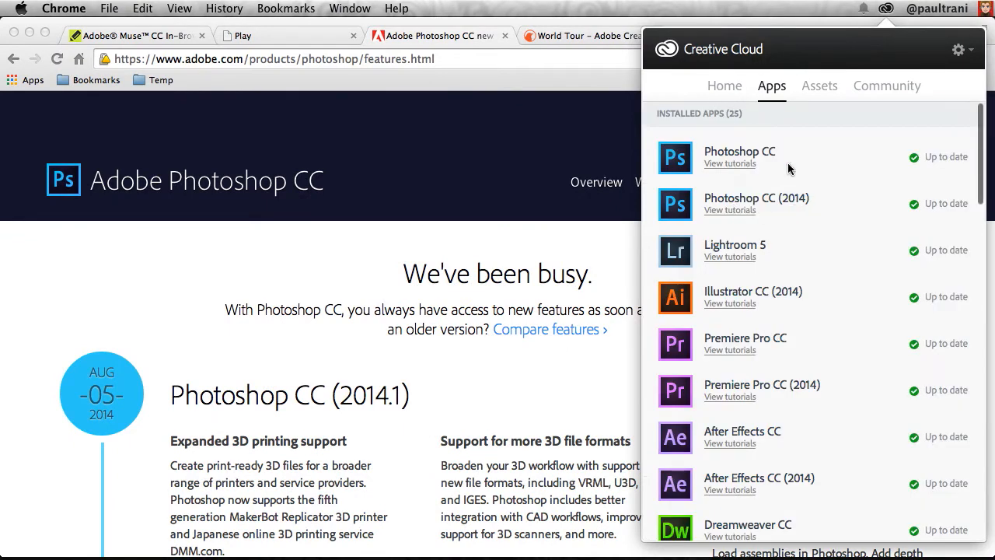
left_click(817, 94)
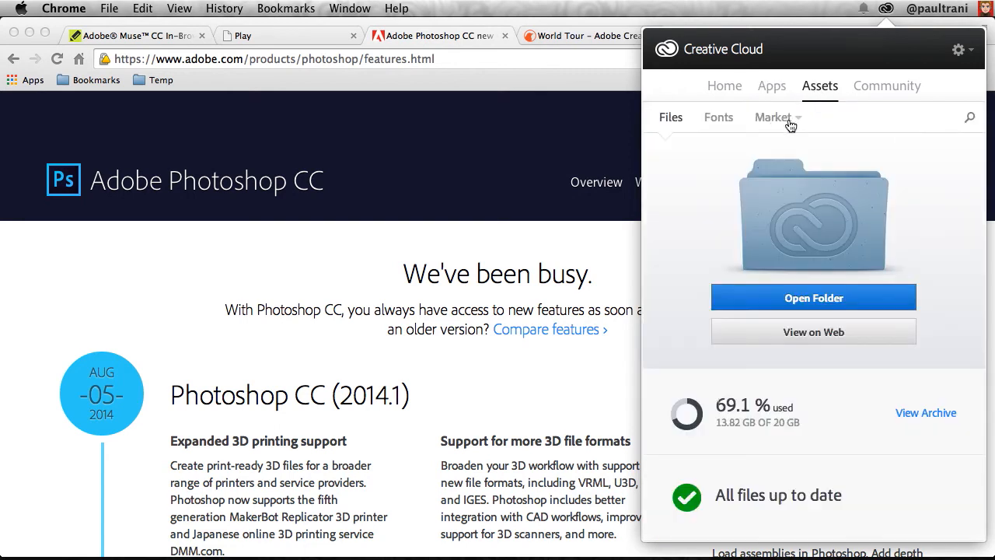
Step: Browse the Creative Cloud Market assets and show the available sort orders and categories
left_click(767, 120)
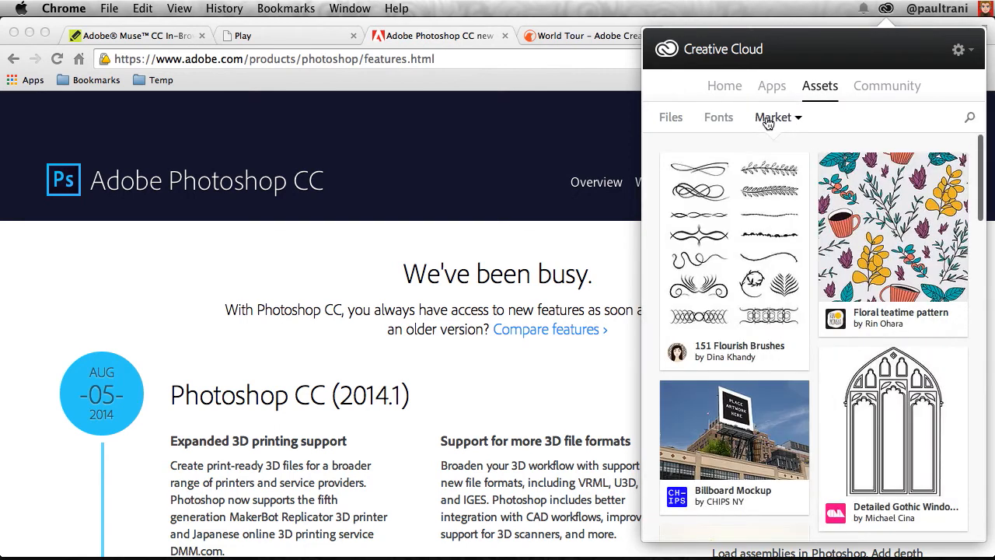
scroll(816, 224, "down", 15)
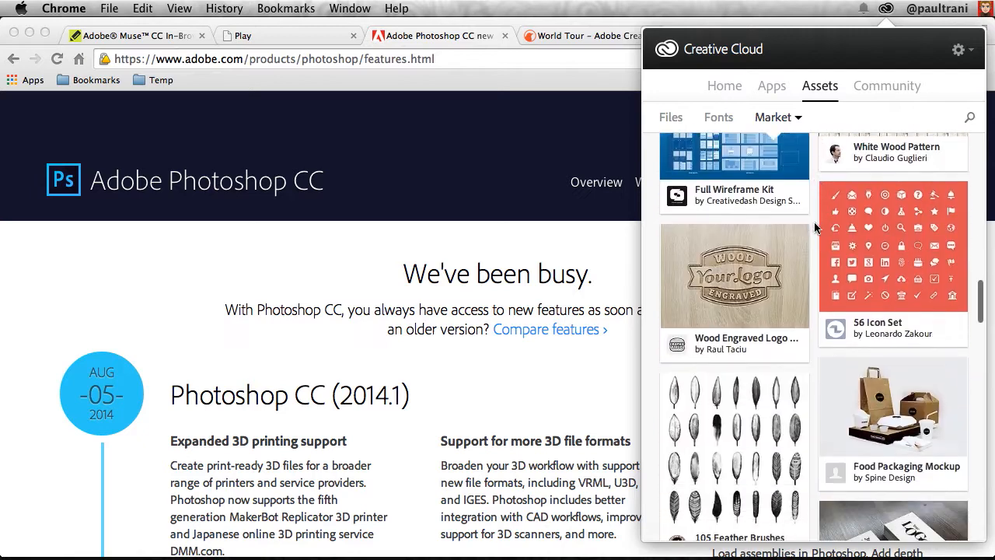
scroll(816, 218, "up", 15)
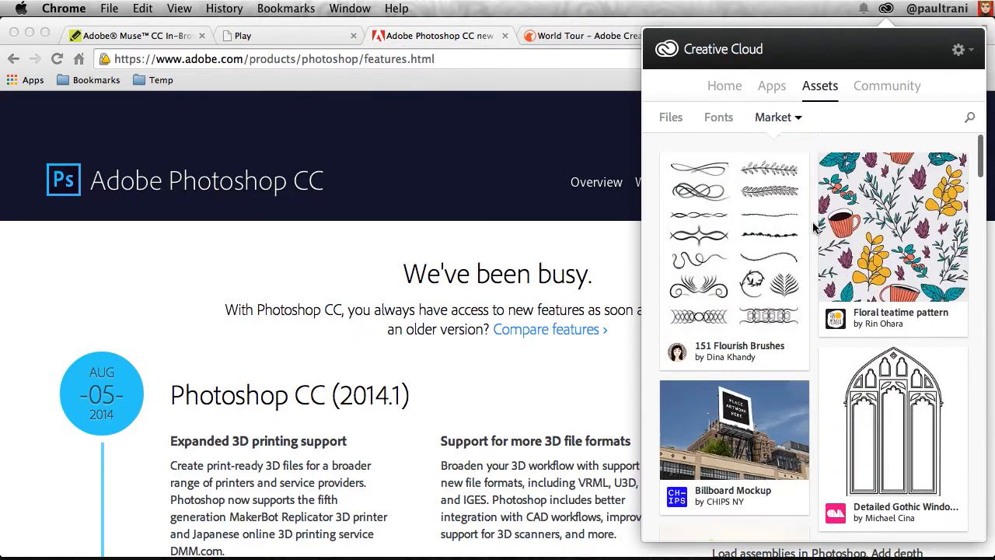
left_click(799, 119)
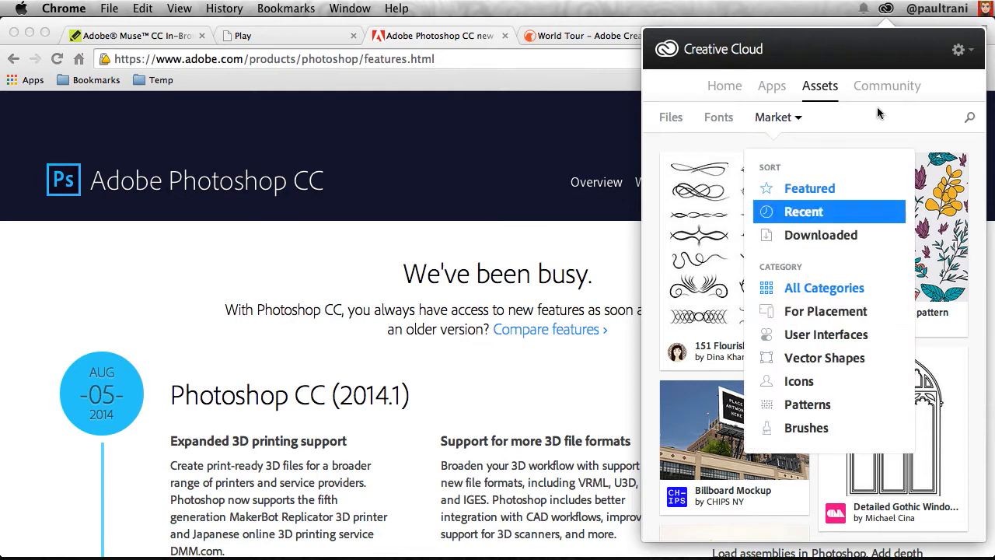
Step: Search the Market for "travel", look through the results as far as the russian palace icon, and clear the search
left_click(971, 120)
type("travel")
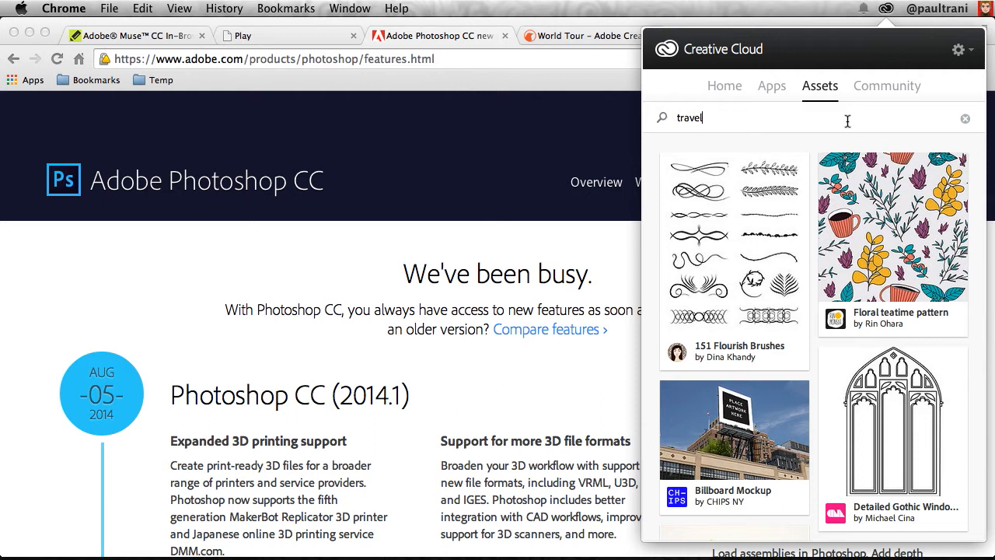
key("Return")
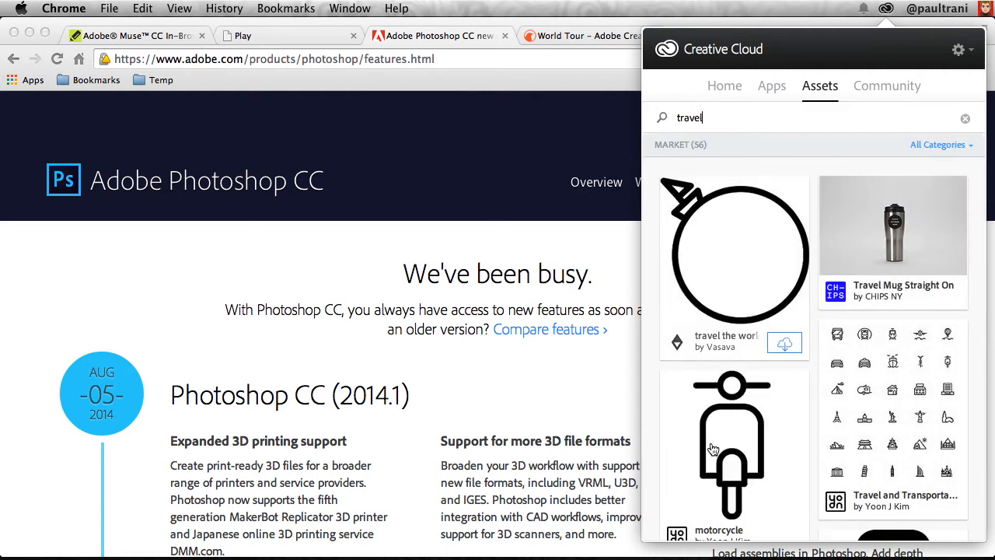
scroll(712, 449, "down", 10)
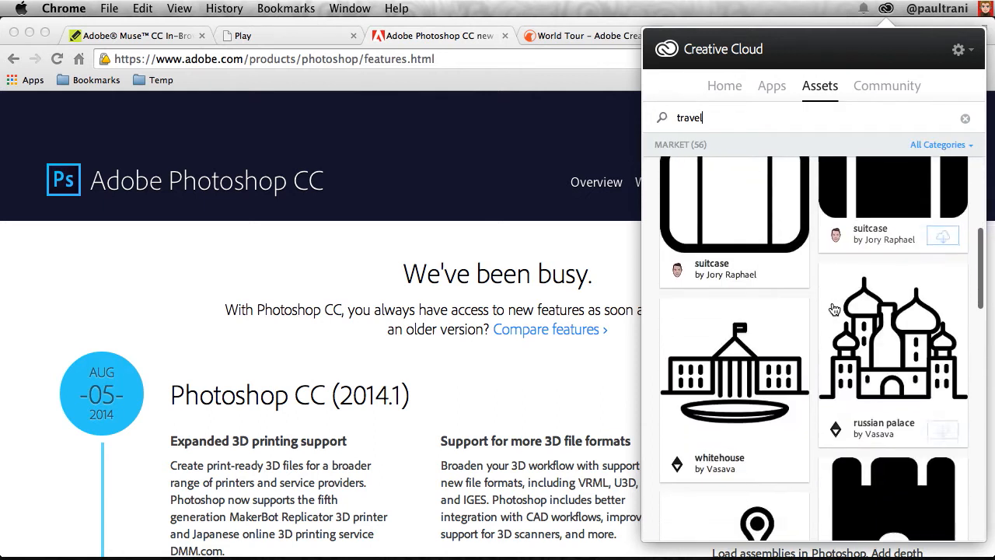
scroll(834, 310, "down", 2)
left_click(942, 380)
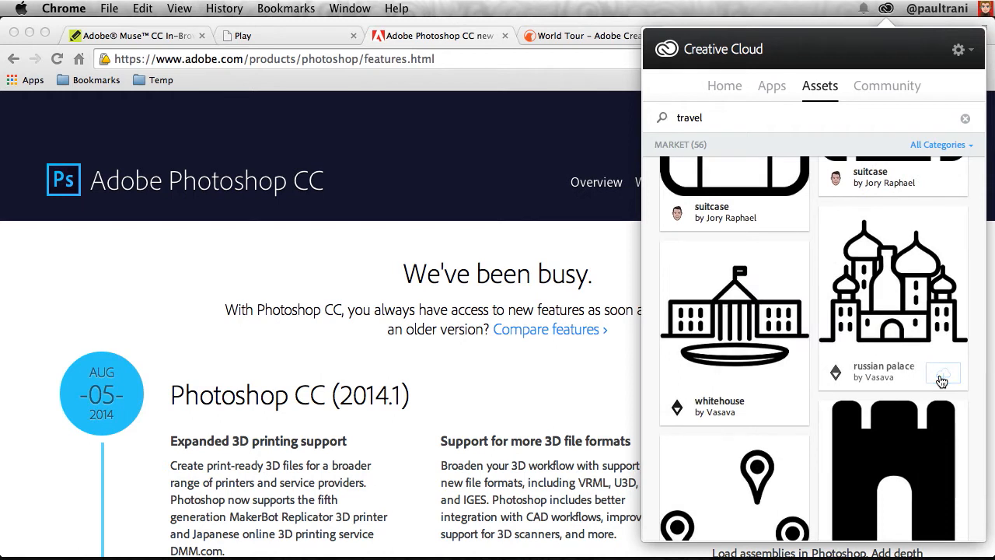
left_click(964, 118)
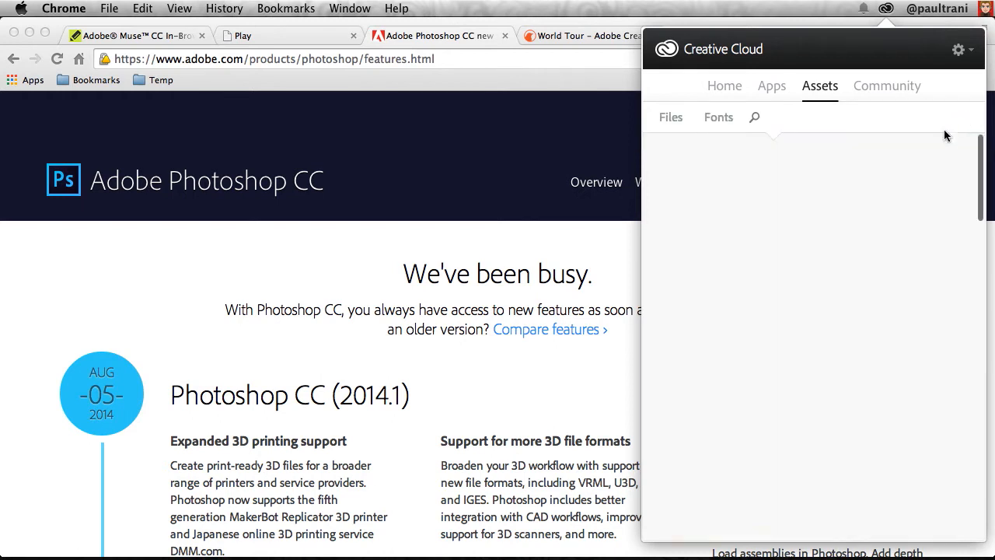
Step: Open the synced Creative Cloud Files folder in Finder and view the contents of Market Downloads
left_click(686, 118)
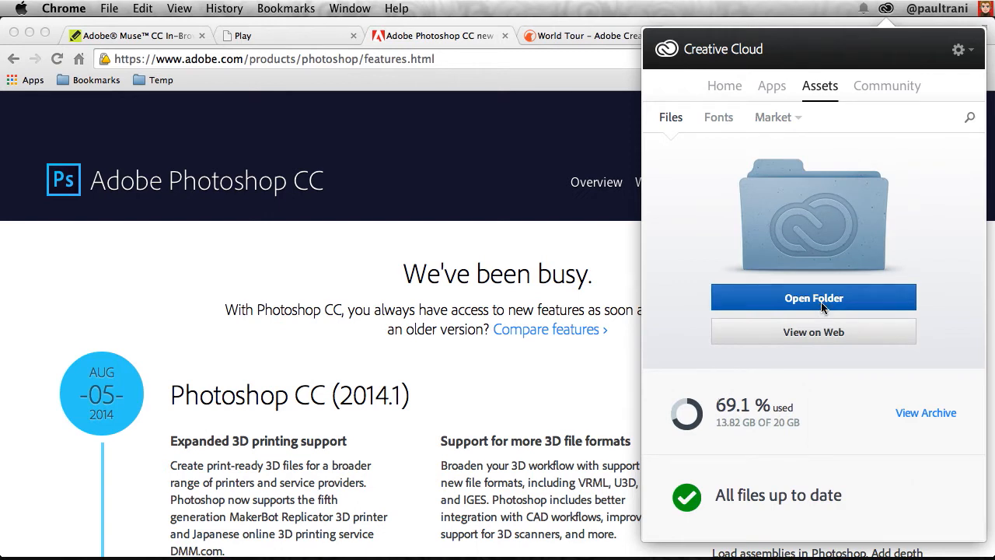
left_click(822, 301)
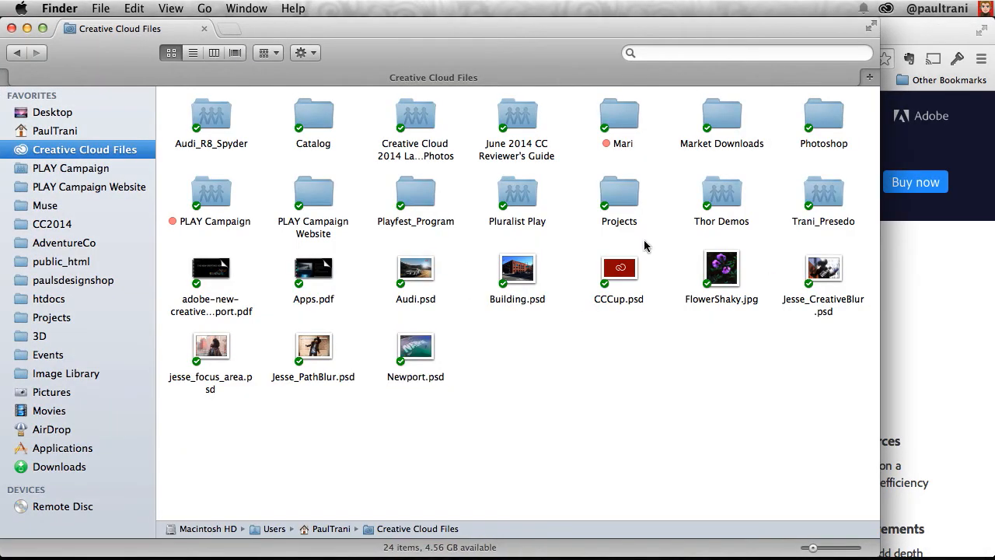
double_click(723, 115)
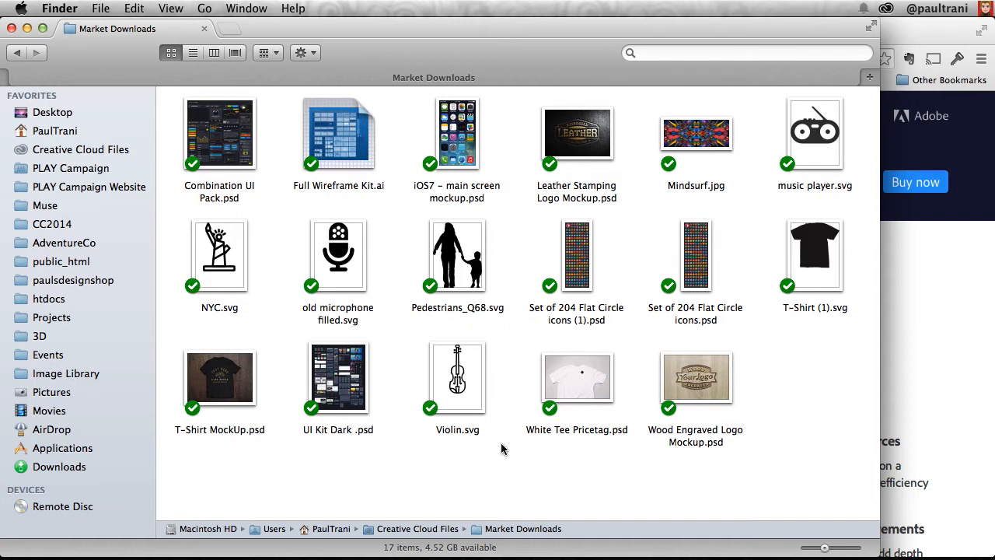
Step: Go back to Creative Cloud Files, minimize the browser window, and move PlayFestPoster.ai from the desktop into the folder
left_click(17, 52)
left_click(962, 351)
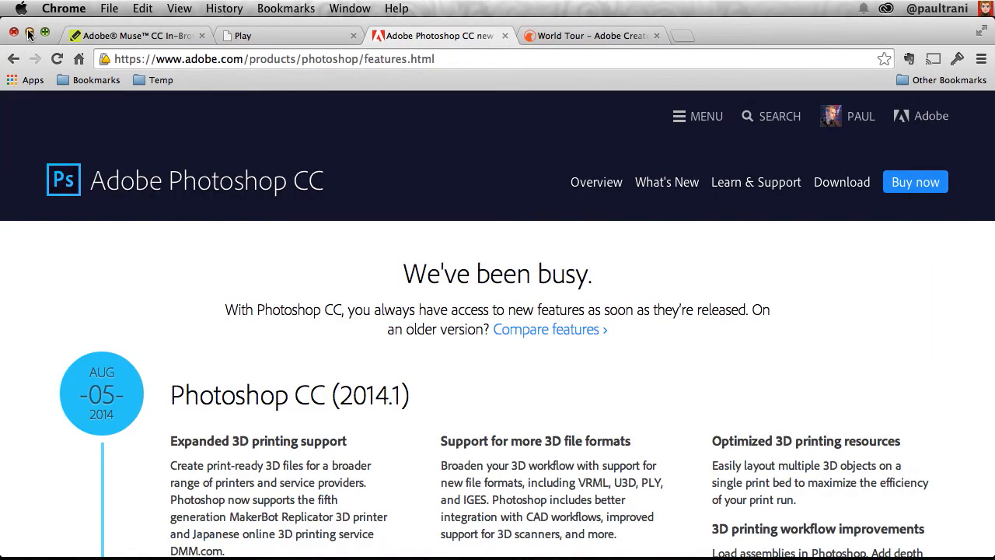
left_click(28, 31)
left_click_drag(950, 307, 507, 359)
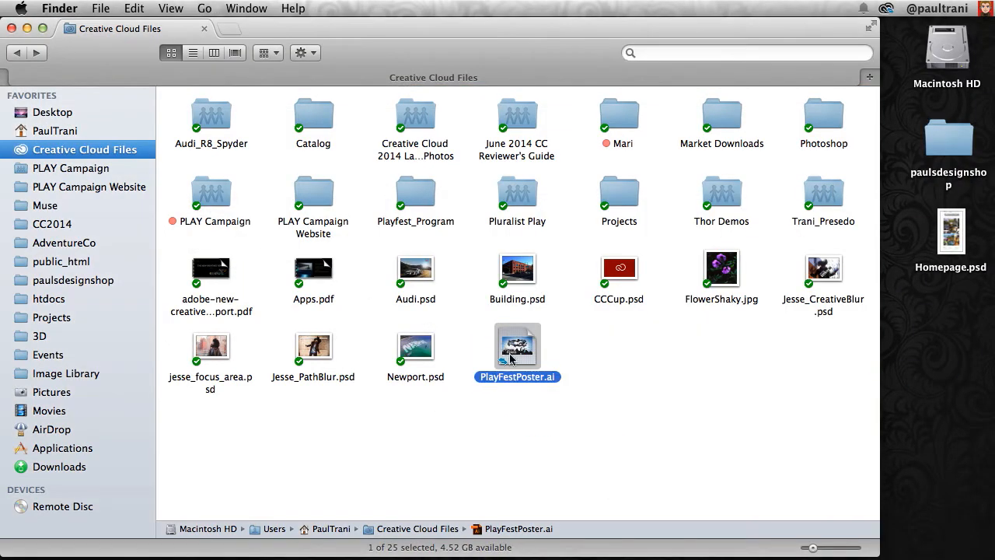
left_click(465, 410)
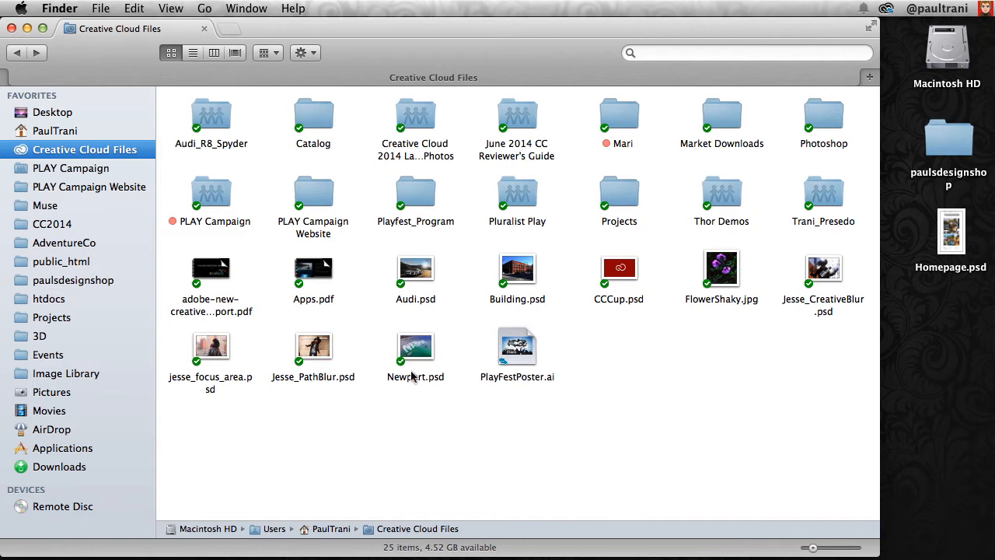
Step: View Newport.psd from the Creative Cloud Files folder on the Creative Cloud website
left_click(416, 356)
right_click(416, 356)
mouse_move(478, 204)
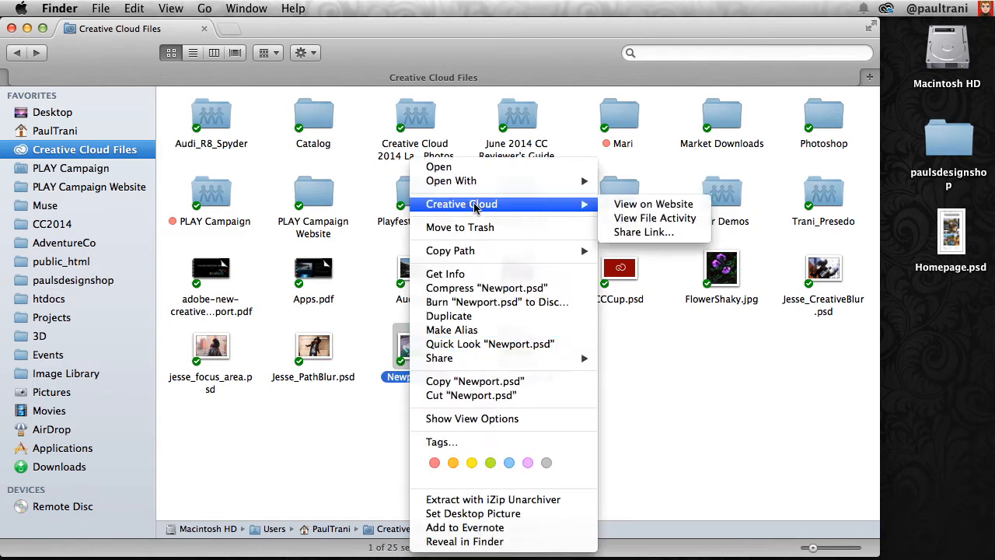
left_click(633, 205)
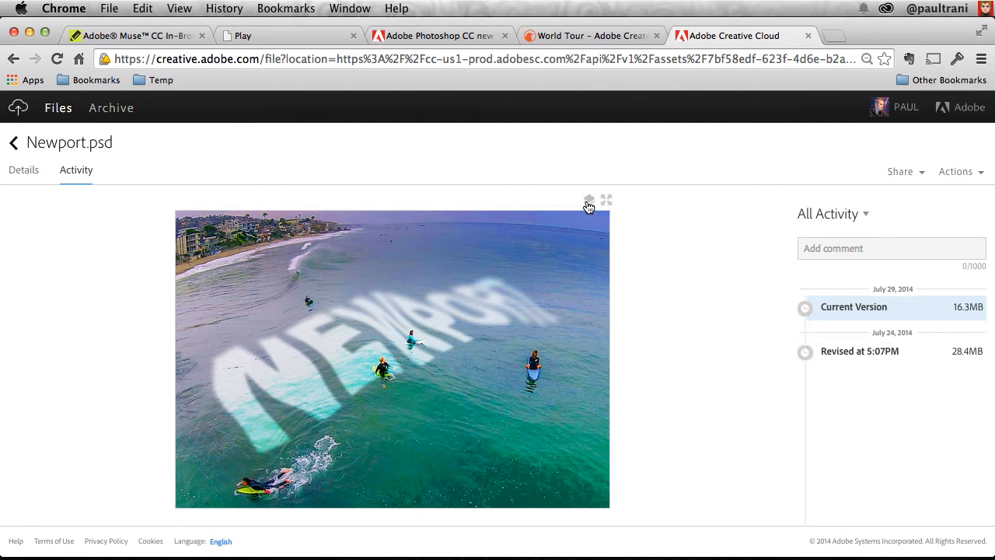
Step: Show the layers of Newport.psd, toggle the NEWPORT layer's visibility off and on, and return to the file's activity
left_click(589, 204)
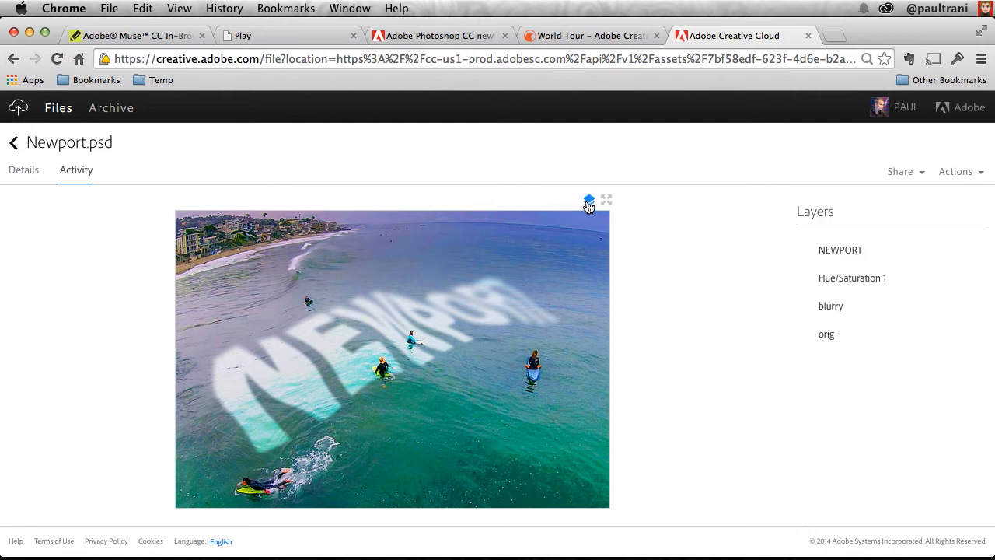
left_click(808, 250)
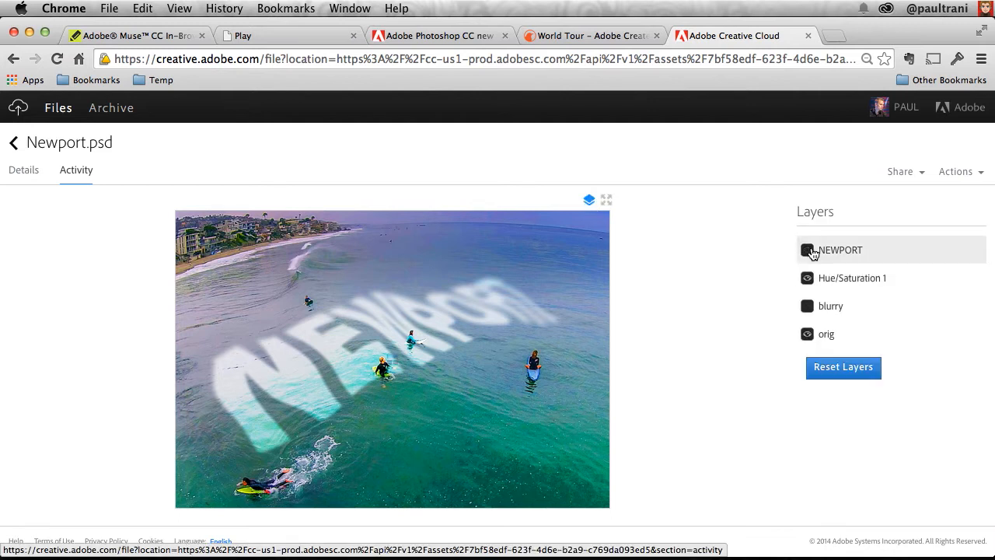
left_click(808, 251)
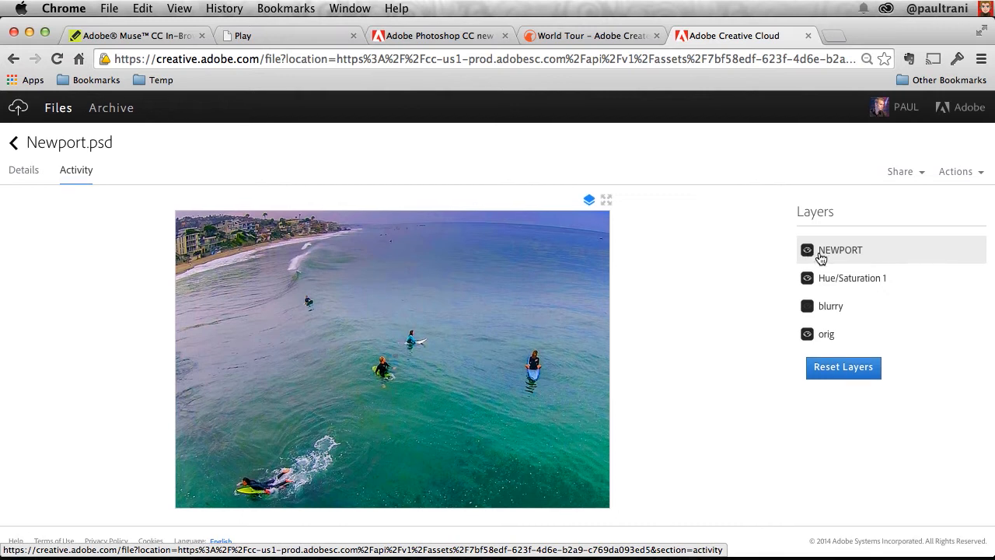
left_click(589, 200)
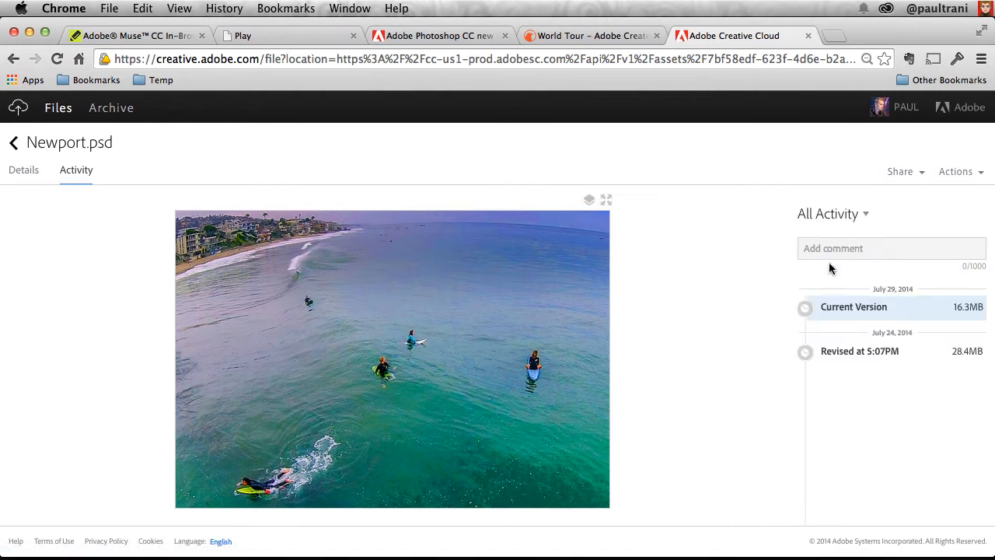
Step: Create a public link for Newport.psd and copy it
left_click(909, 178)
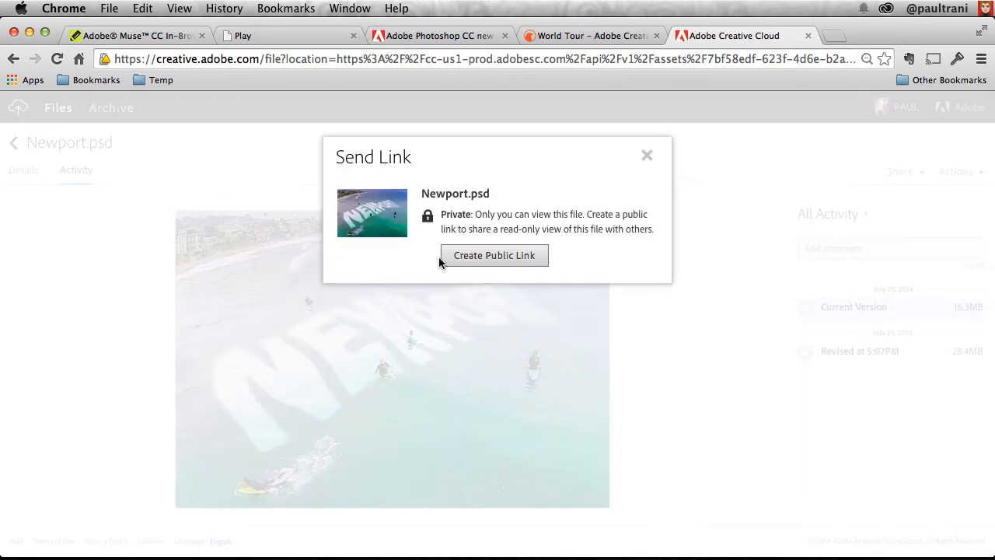
left_click(438, 256)
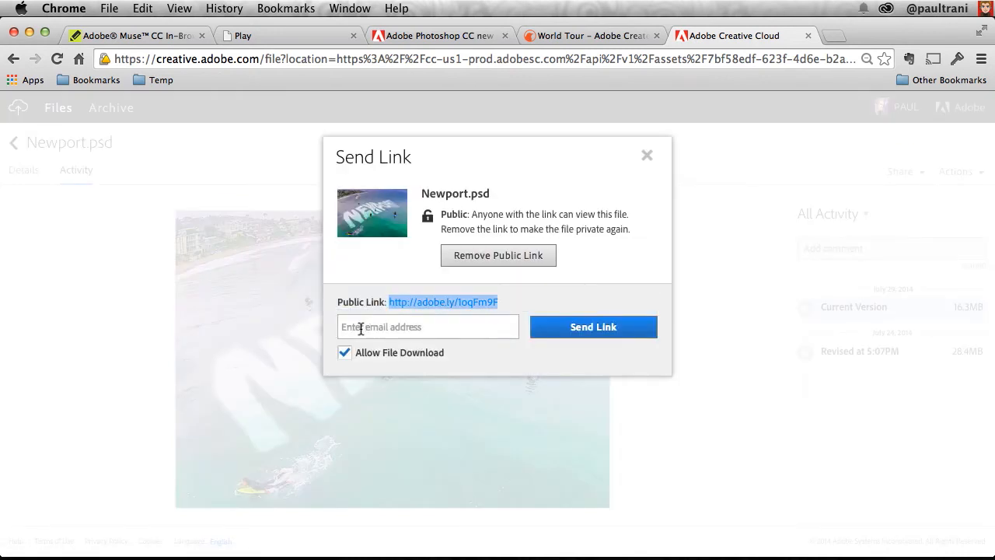
key("super+c")
Step: Open the copied public link in a new browser tab
key("super+t")
key("super+v")
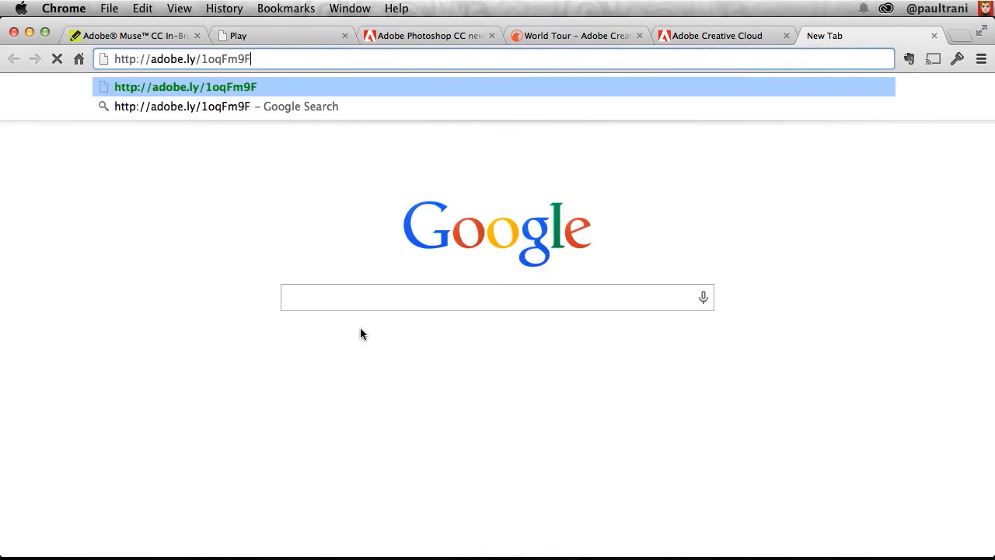
key("Return")
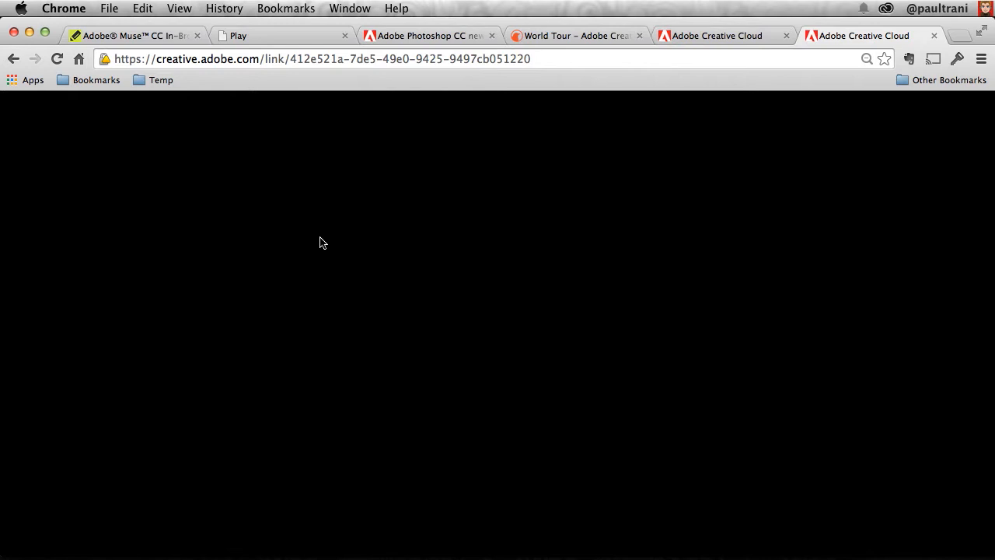
Step: Post a short comment beginning "Loo" on the shared Newport.psd page
left_click(387, 437)
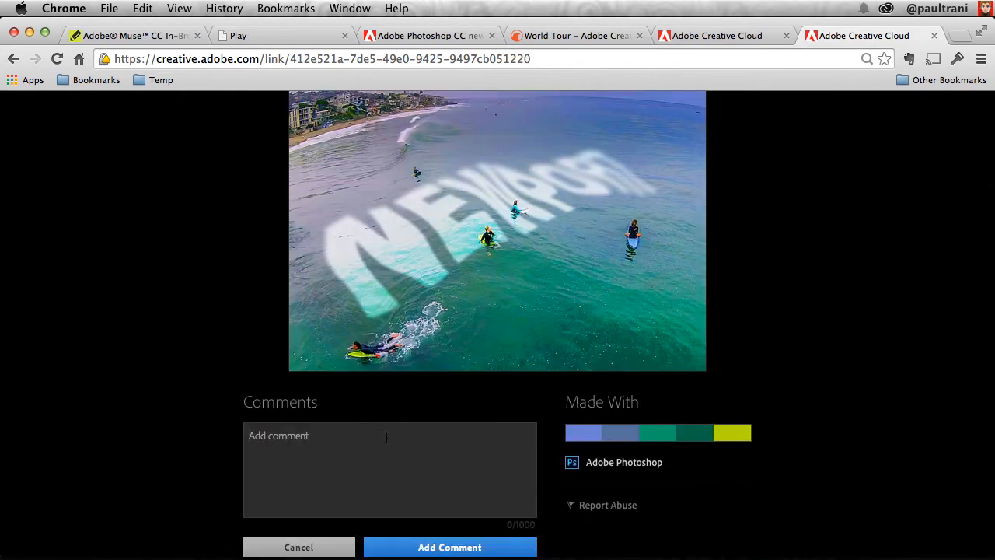
type("The")
key("BackSpace")
key("BackSpace")
key("BackSpace")
type("Loo")
left_click(438, 545)
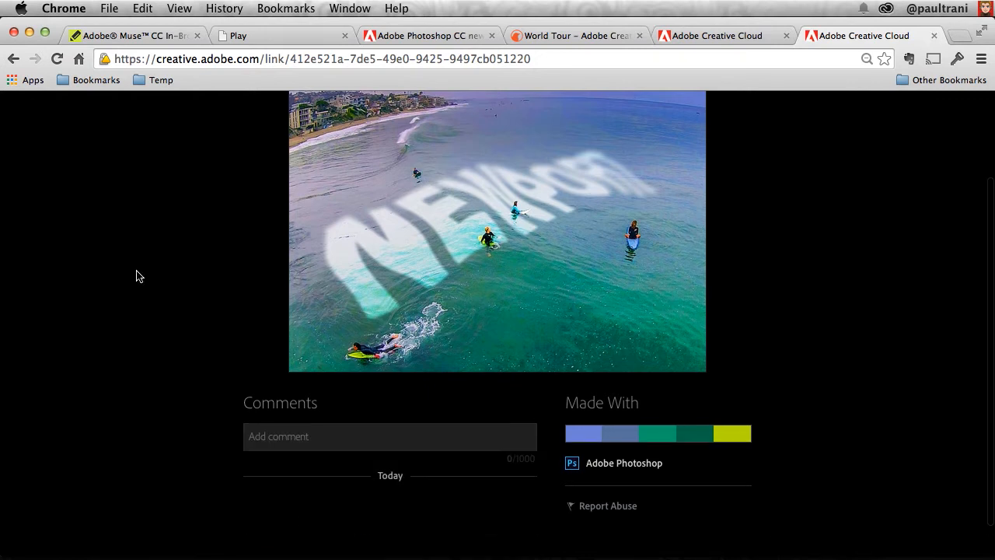
Step: Post a second comment on the shared image reading "Move the guy in the lower left up higher..."
left_click(369, 442)
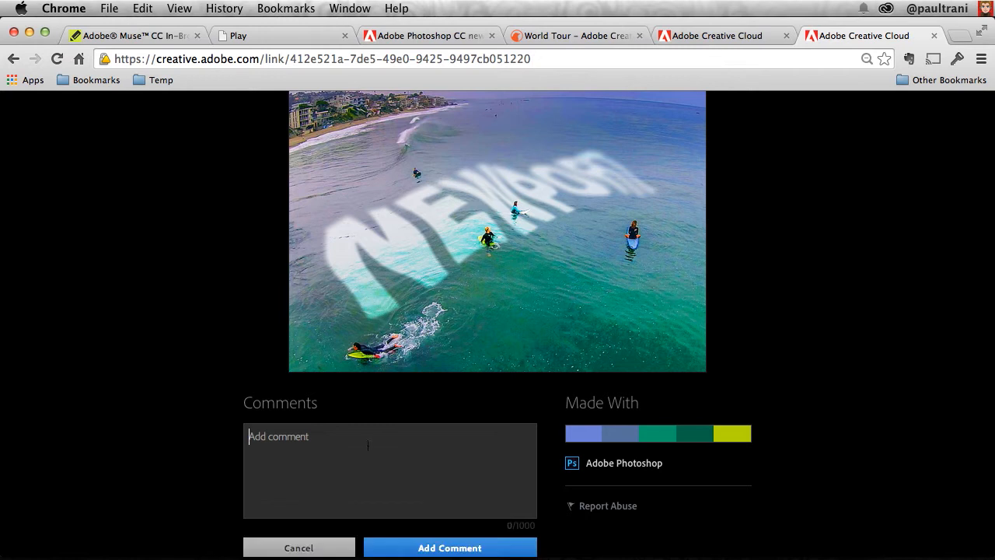
type("Move the guy in the lower")
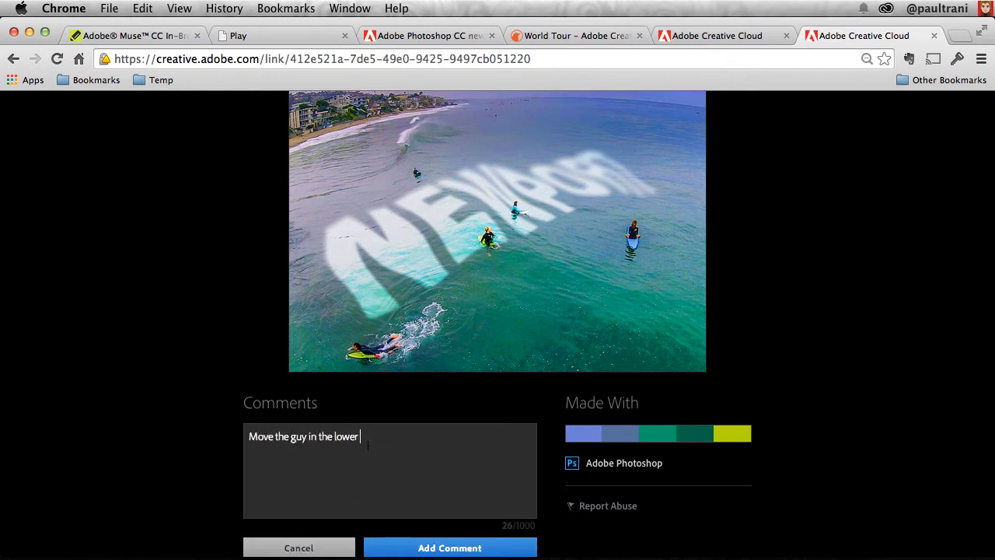
type(" left up higher...")
left_click(405, 549)
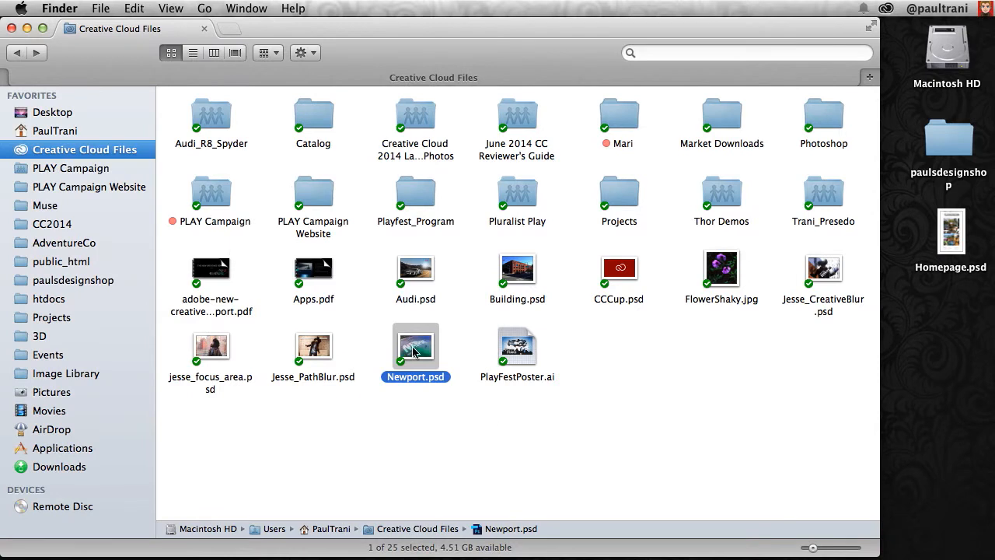
Step: Switch to Photoshop and lasso the paddling surfer and his wake on the orig layer of Newport.psd
key("super+Tab")
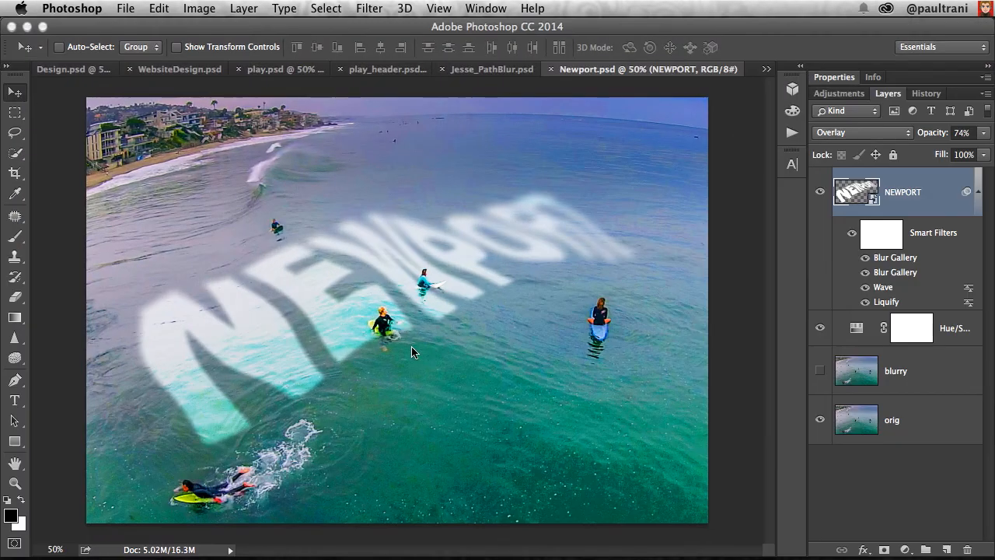
left_click(853, 428)
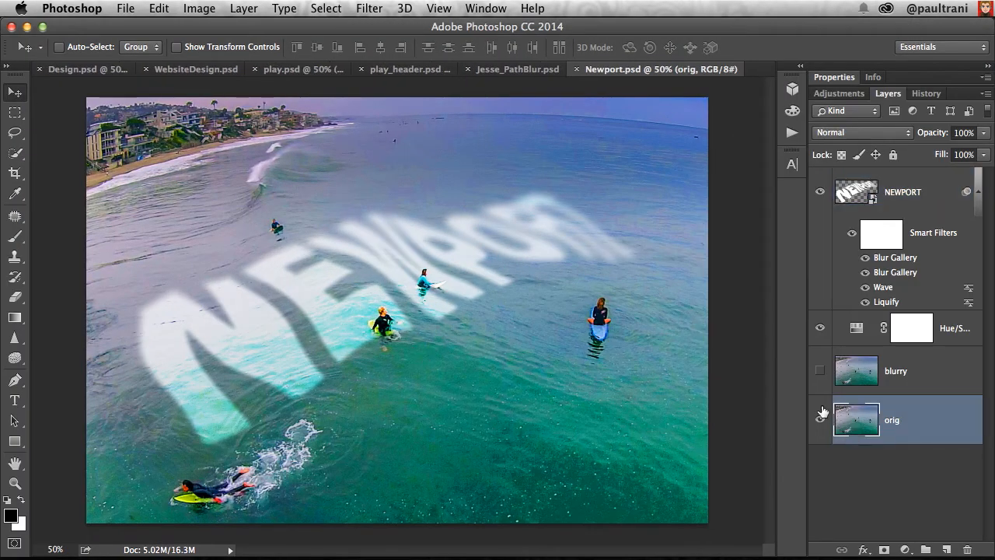
left_click(15, 135)
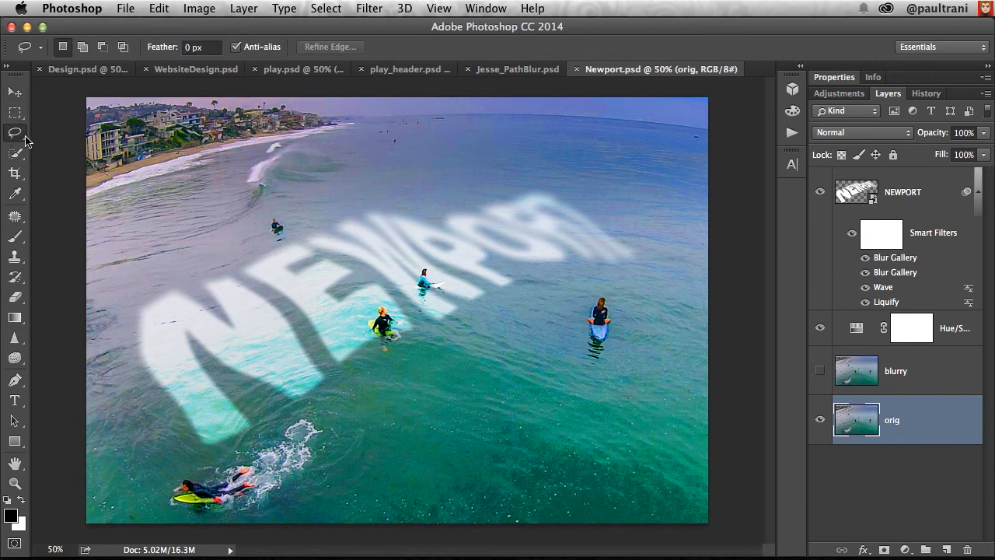
mouse_move(155, 494)
left_mouse_down()
mouse_move(237, 467)
mouse_move(292, 429)
mouse_move(340, 445)
mouse_move(255, 512)
mouse_move(190, 516)
mouse_move(154, 495)
left_mouse_up()
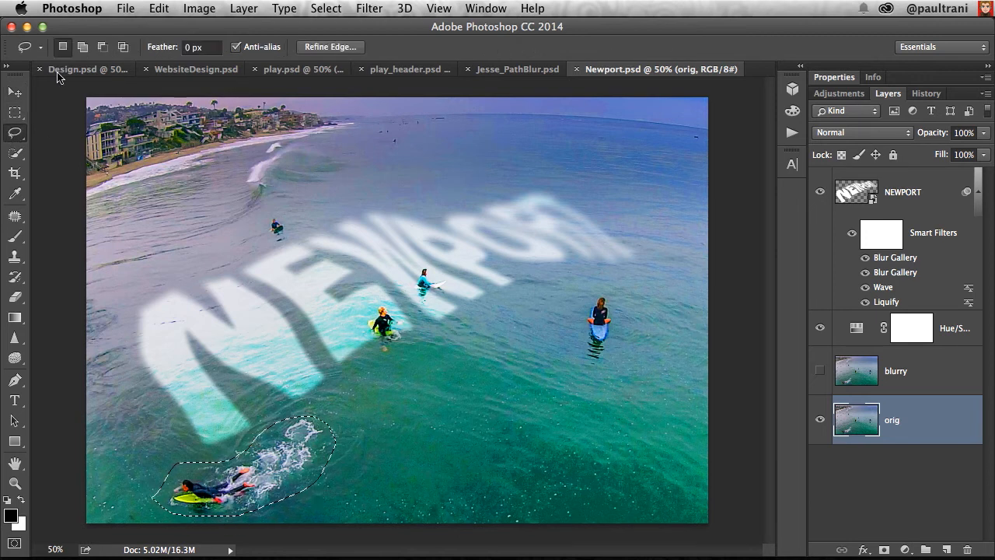
Step: Try to move the lassoed surfer and wake toward the image centre with the Content-Aware Move tool, and undo the attempt
left_click(18, 217)
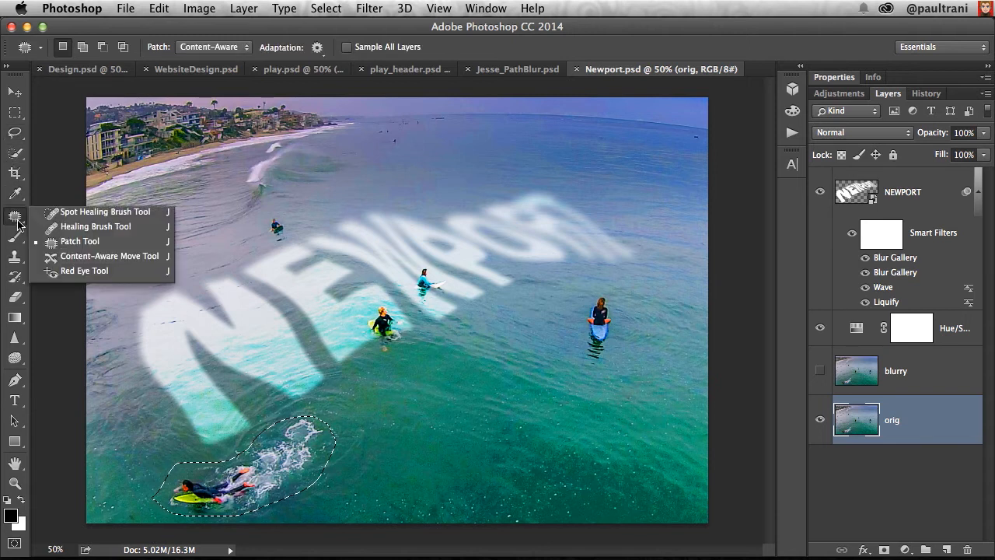
left_click(63, 260)
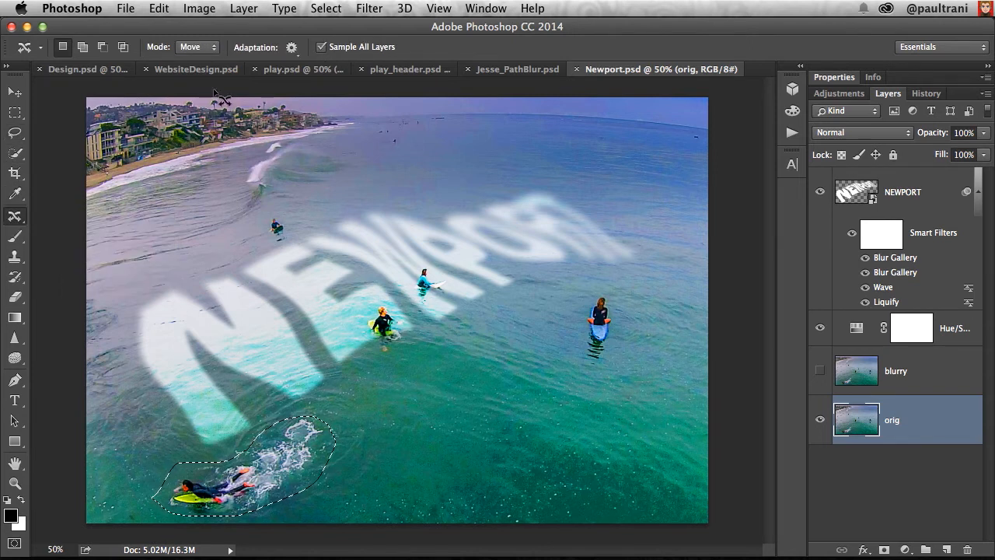
left_click(291, 48)
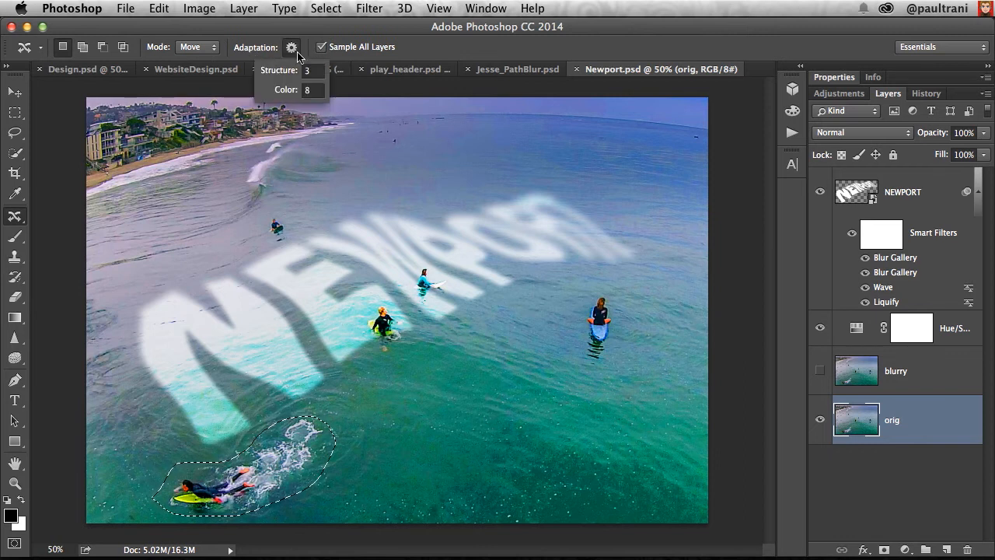
left_click_drag(265, 78, 236, 94)
mouse_move(215, 458)
left_mouse_down()
mouse_move(438, 361)
mouse_move(442, 350)
left_mouse_up()
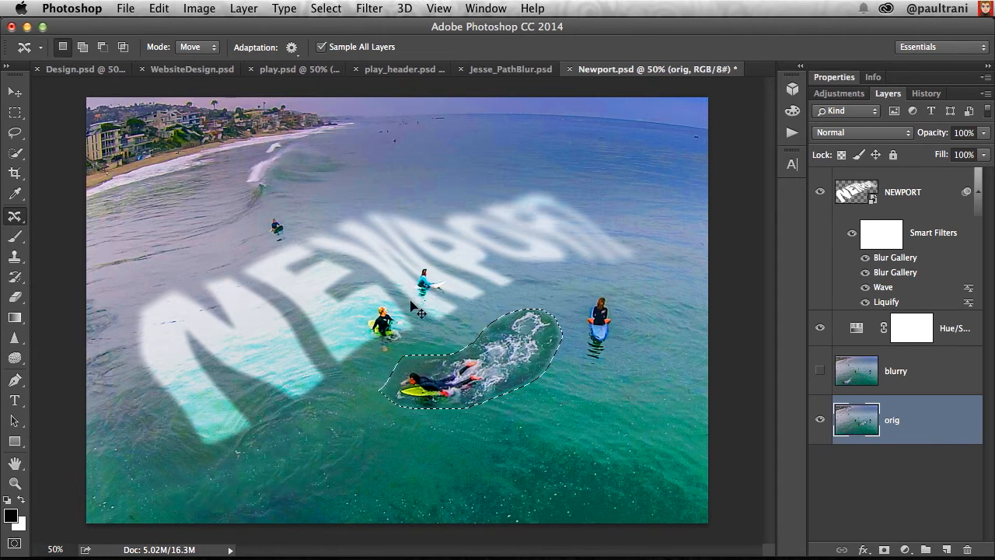
key("super+z")
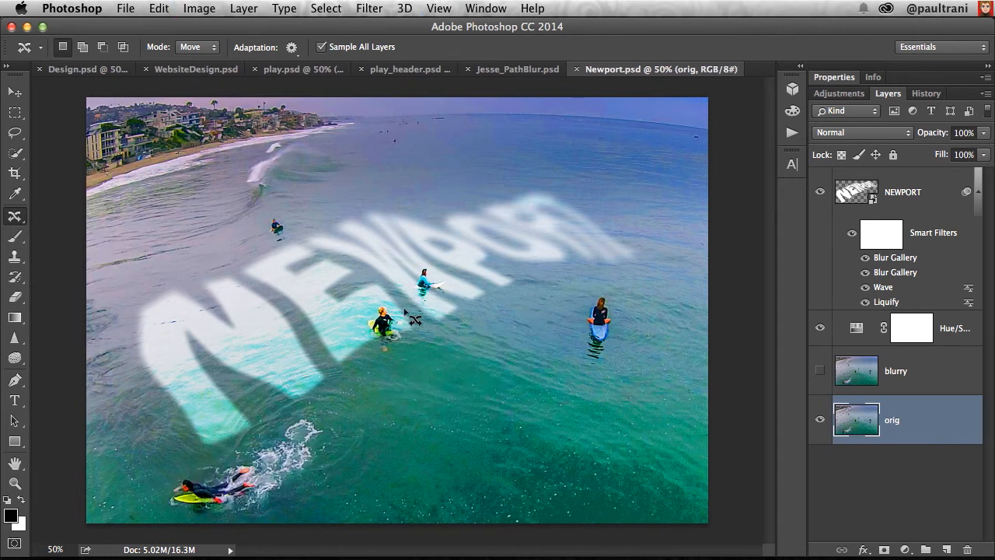
Step: Set the move adaptation to Structure 4 and Color 10, and move the surfer and wake to below the three sitting surfers
left_click(289, 47)
left_click_drag(289, 93, 328, 99)
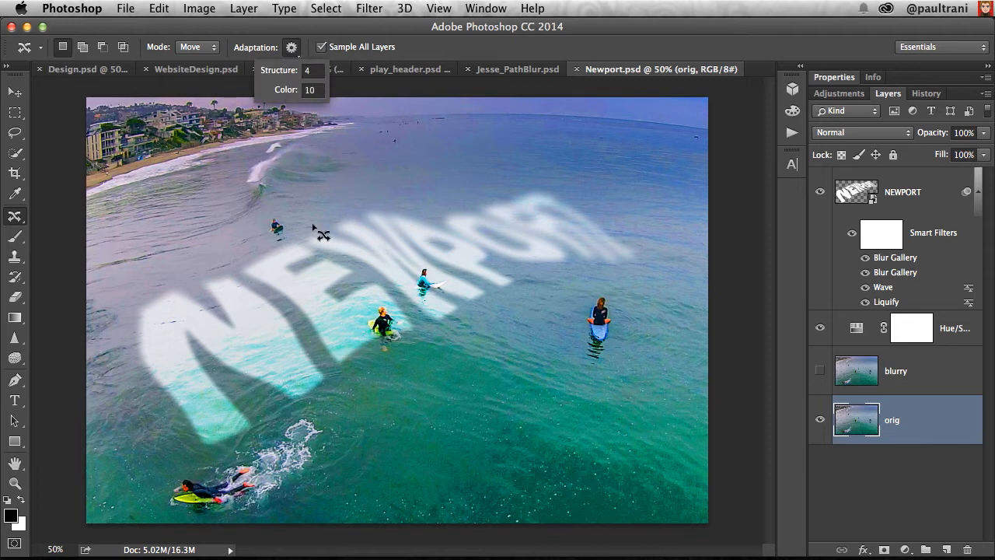
left_click_drag(280, 466, 491, 362)
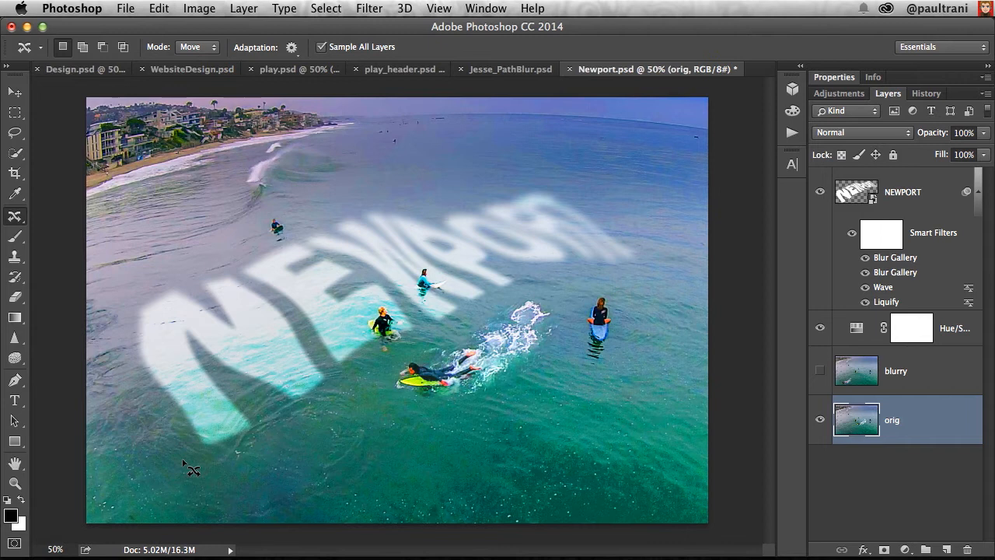
Step: Minimize the Photoshop window and open PlayFestPoster.ai in Illustrator from the Creative Cloud Files folder
left_click(18, 114)
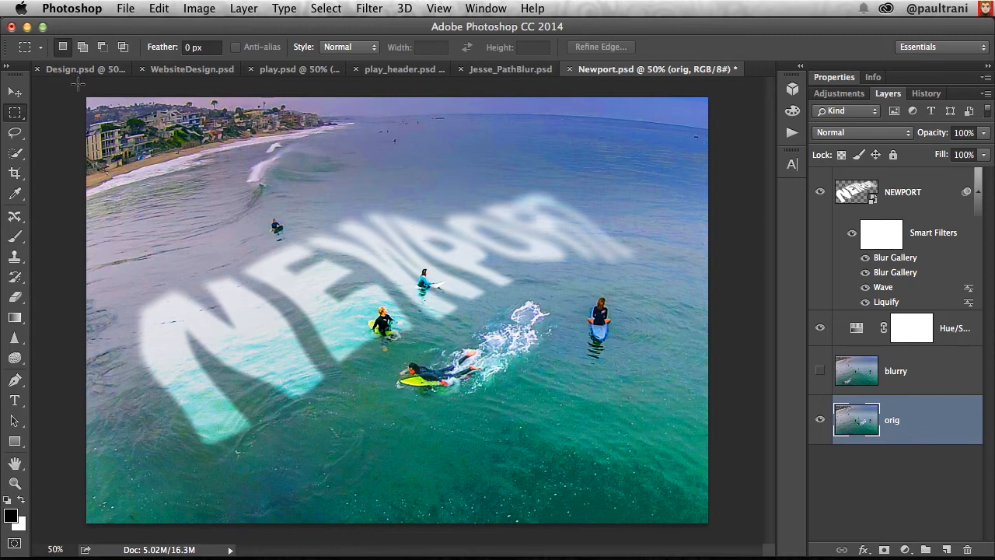
left_click(27, 28)
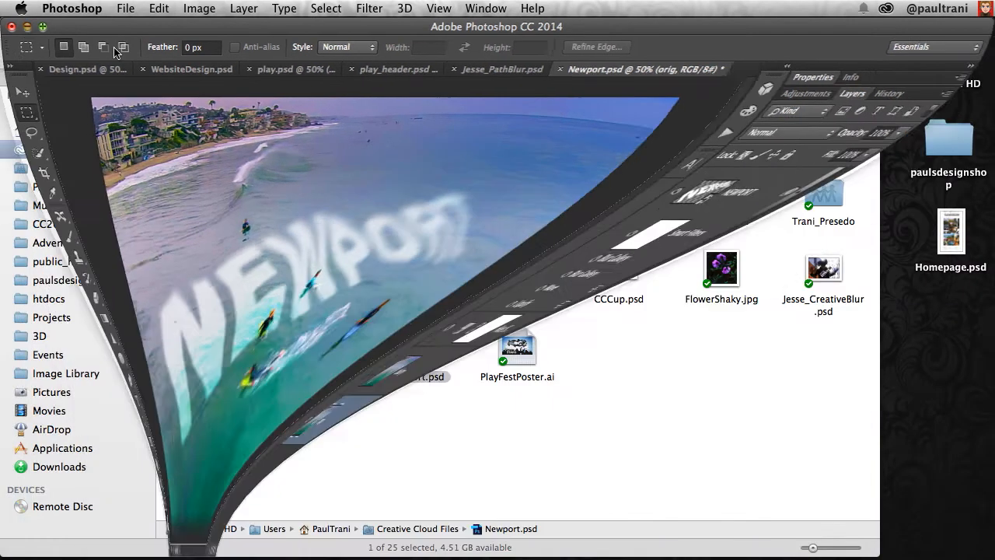
left_click(432, 342)
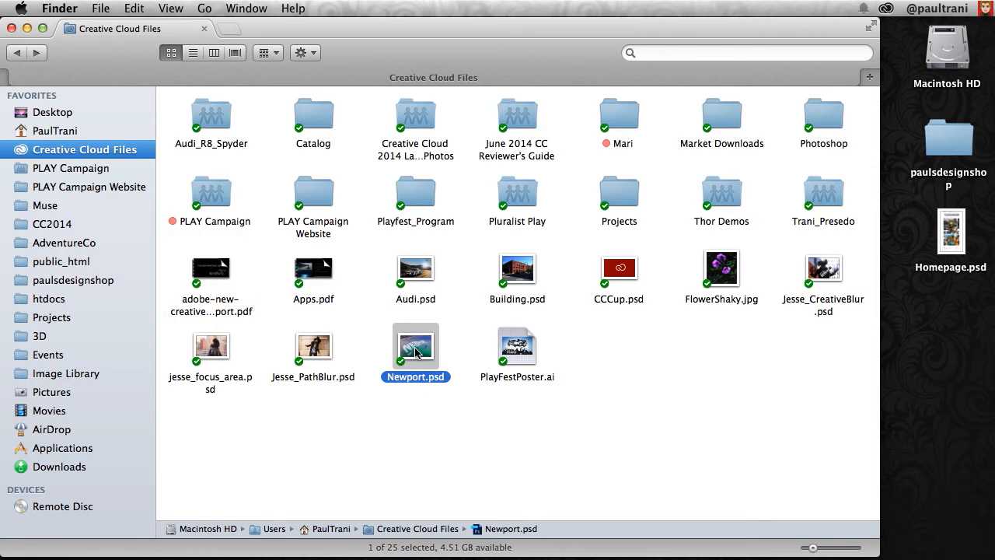
left_click(512, 351)
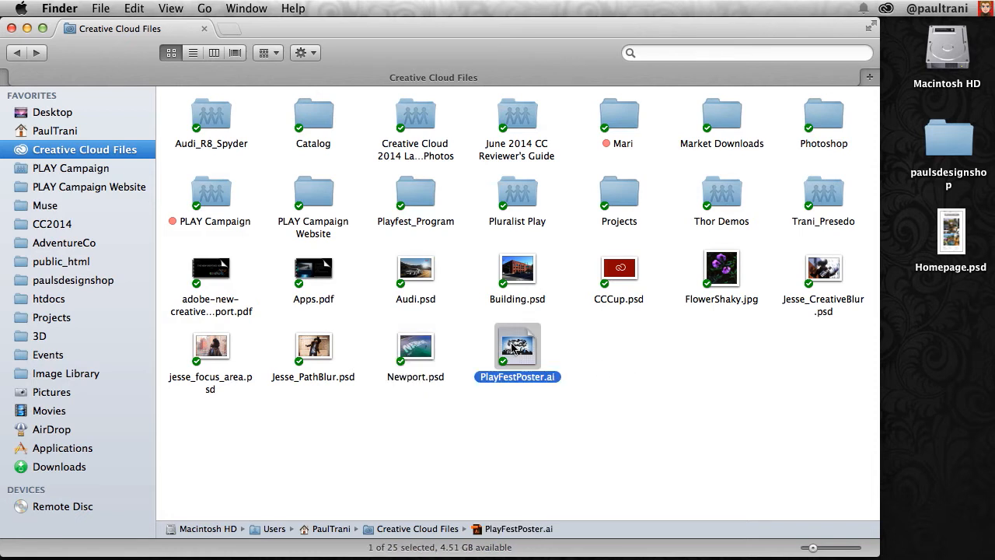
double_click(511, 348)
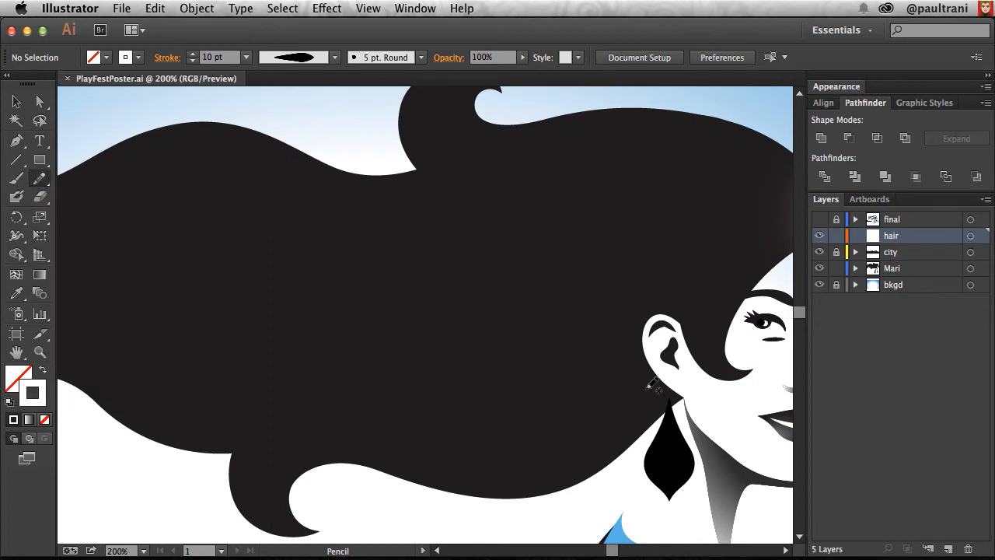
Step: Sketch a wavy strand across the lower hair with the Pencil tool, undo it, and draw another across the upper hair
mouse_move(619, 390)
left_mouse_down()
mouse_move(514, 446)
mouse_move(301, 389)
mouse_move(130, 326)
mouse_move(81, 345)
left_mouse_up()
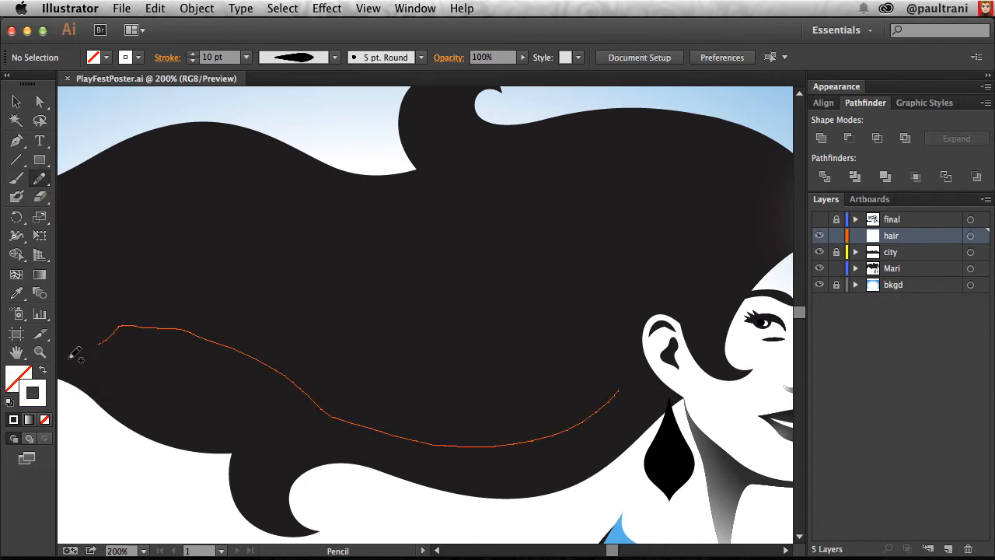
key("super+z")
mouse_move(722, 200)
left_mouse_down()
mouse_move(530, 180)
mouse_move(343, 283)
mouse_move(193, 201)
mouse_move(97, 285)
left_mouse_up()
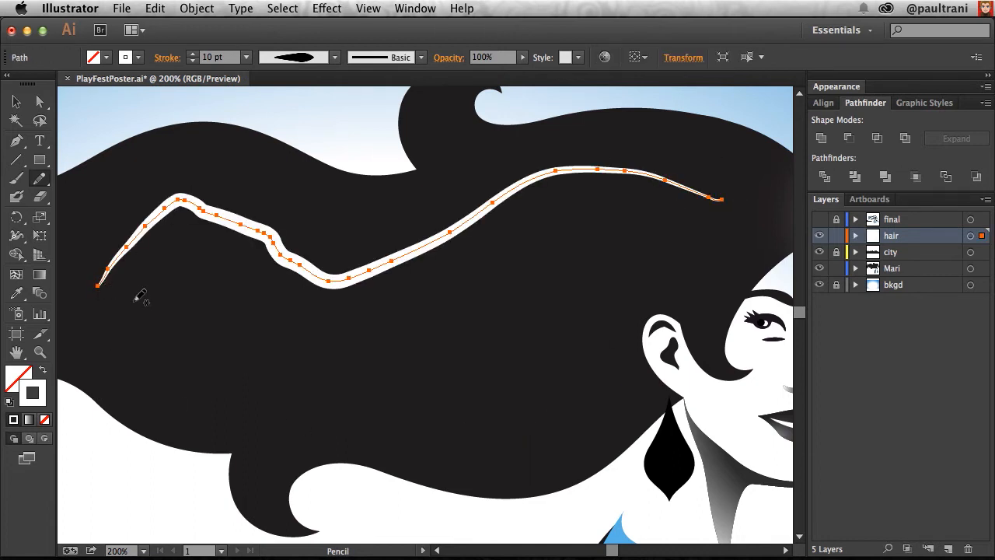
Step: Set the Pencil tool's fidelity all the way to Smooth
double_click(39, 185)
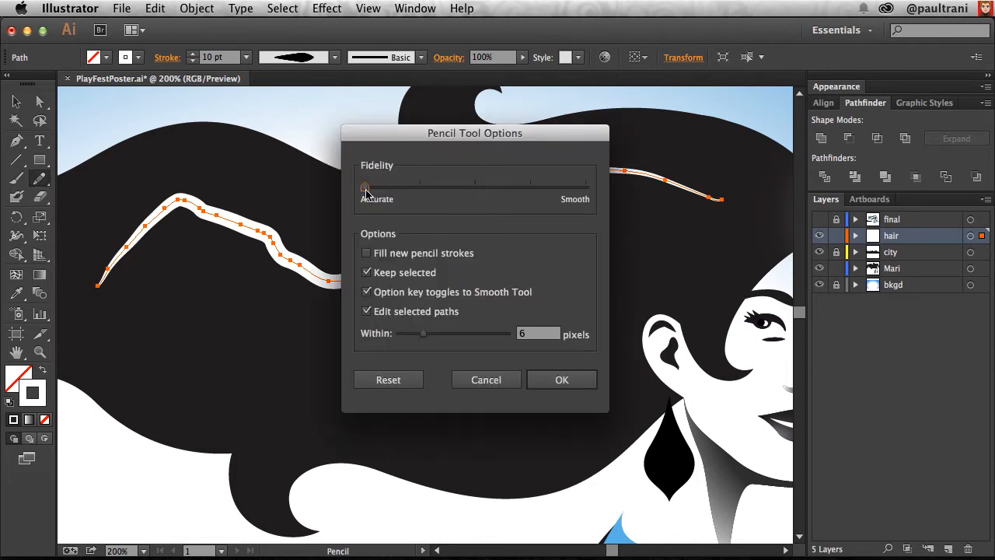
left_click_drag(364, 187, 593, 202)
left_click(561, 381)
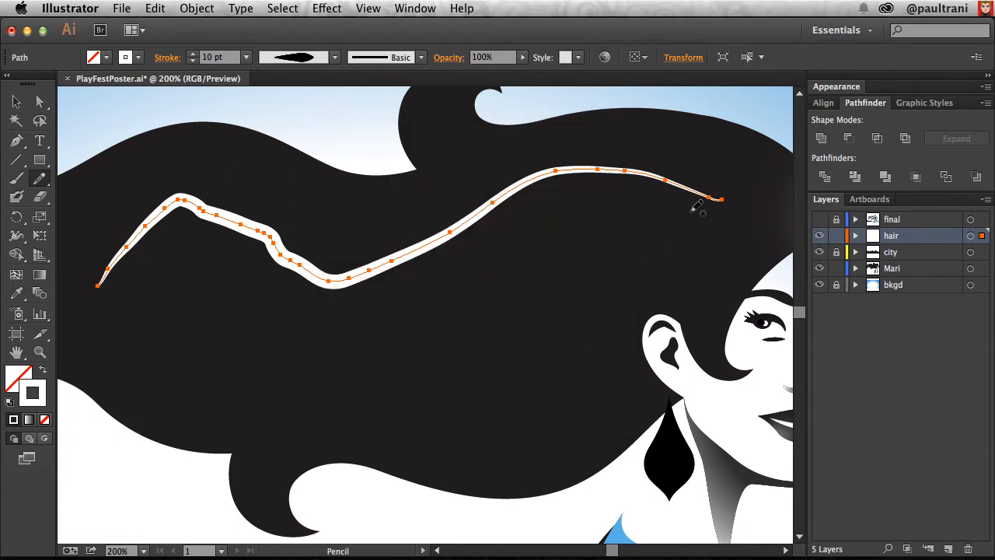
Step: Redraw the upper hair strand smoothly with the Pencil tool and add two more long wavy strands below it
mouse_move(619, 159)
left_mouse_down()
mouse_move(560, 170)
mouse_move(471, 257)
mouse_move(421, 270)
mouse_move(331, 246)
mouse_move(227, 193)
mouse_move(103, 237)
mouse_move(62, 213)
left_mouse_up()
mouse_move(667, 285)
left_mouse_down()
mouse_move(274, 369)
mouse_move(180, 318)
left_mouse_up()
mouse_move(619, 393)
left_mouse_down()
mouse_move(497, 435)
mouse_move(309, 408)
mouse_move(213, 416)
mouse_move(77, 289)
left_mouse_up()
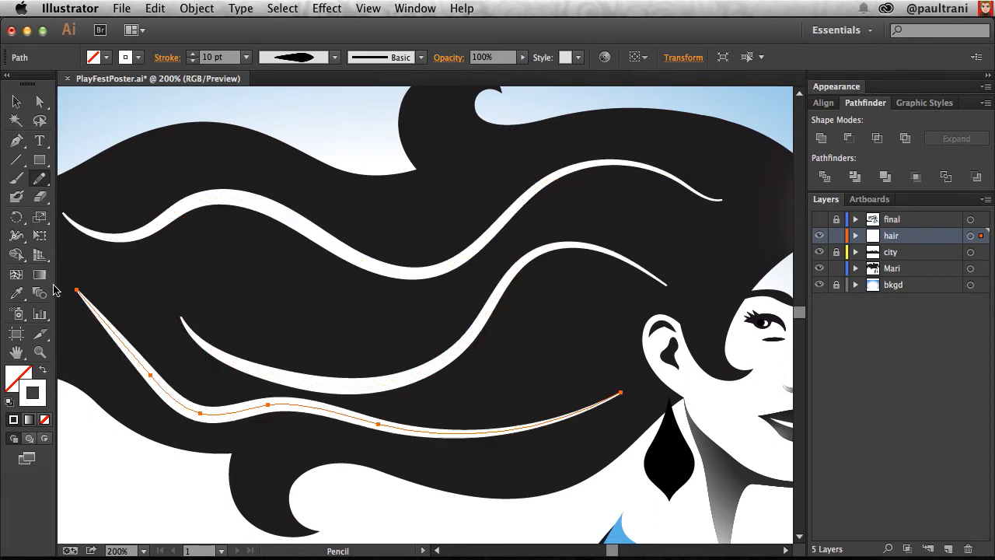
Step: Draw a curved three-point strand with the Pen tool from near the ear to the upper hair
left_click(16, 140)
left_click(625, 323)
left_click_drag(311, 315, 226, 363)
left_click_drag(140, 217, 201, 151)
key("v")
Step: Draw a white square about 0.52 in wide in the hair beside the ear and show its Transform properties
left_click(43, 164)
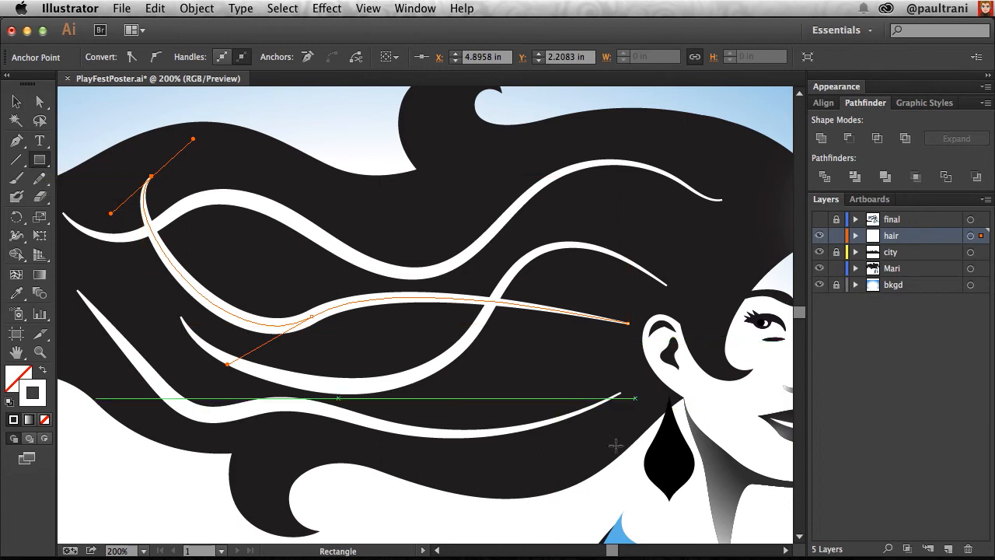
scroll(498, 389, "down", 3)
scroll(498, 389, "right", 5)
left_click_drag(338, 250, 398, 309)
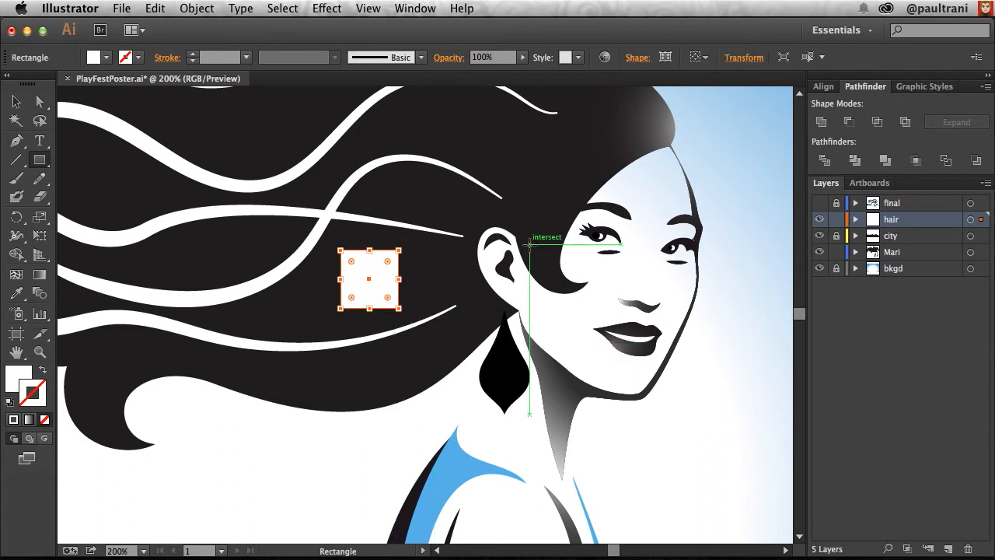
key("shift+F8")
left_click_drag(801, 315, 570, 168)
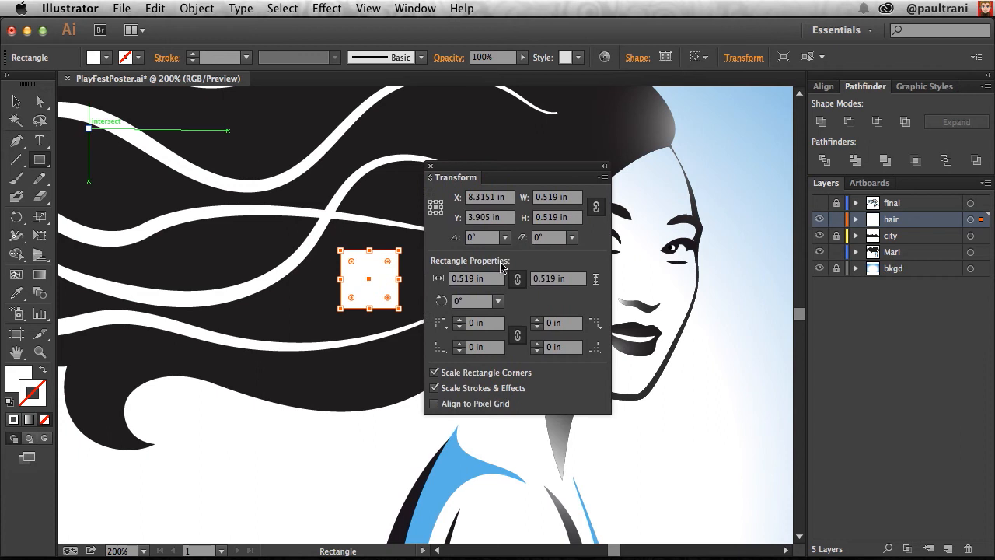
Step: Rotate the square freehand to about 49°, turn it back to about 5.5°, and reset its rotation to 0°
key("v")
left_click_drag(335, 247, 321, 290)
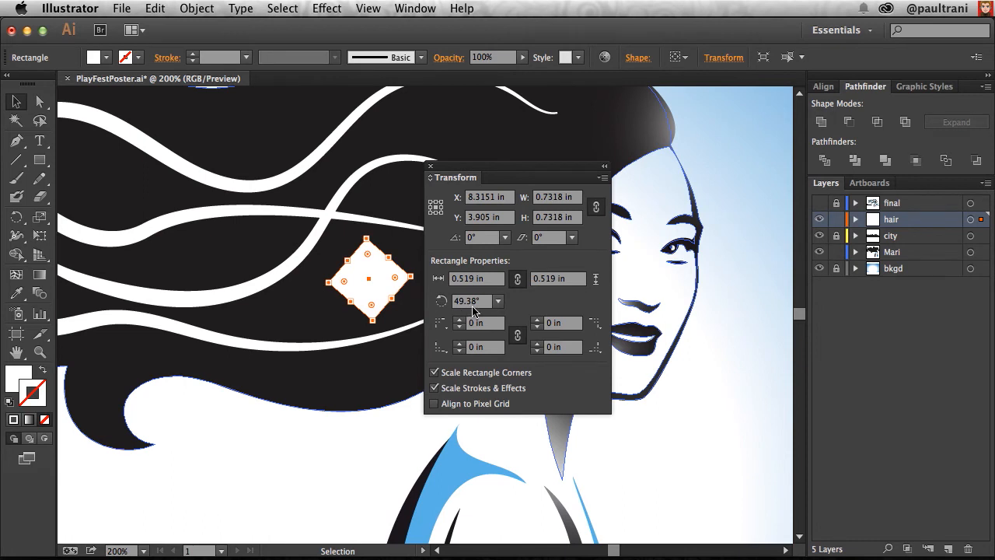
left_click_drag(321, 283, 336, 248)
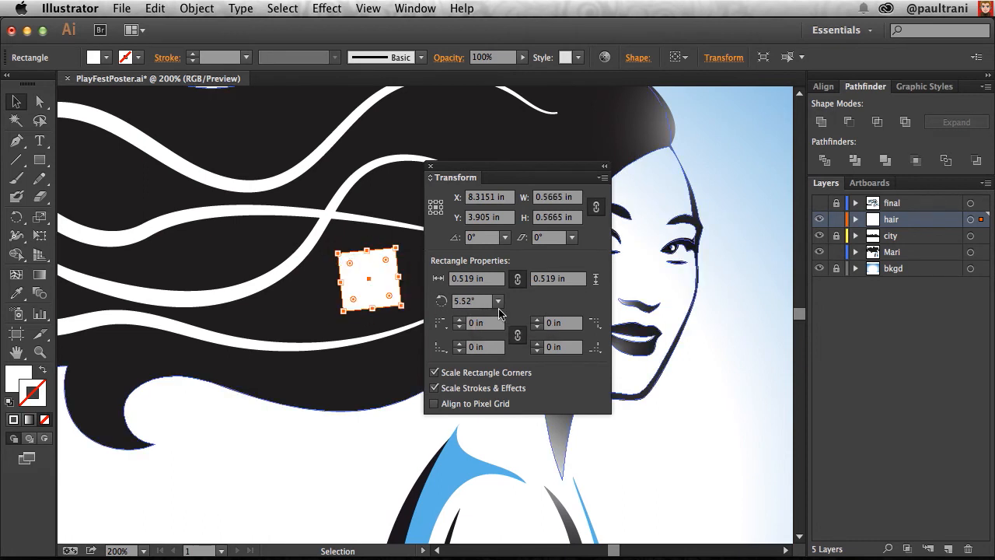
left_click(470, 301)
type("0")
key("Return")
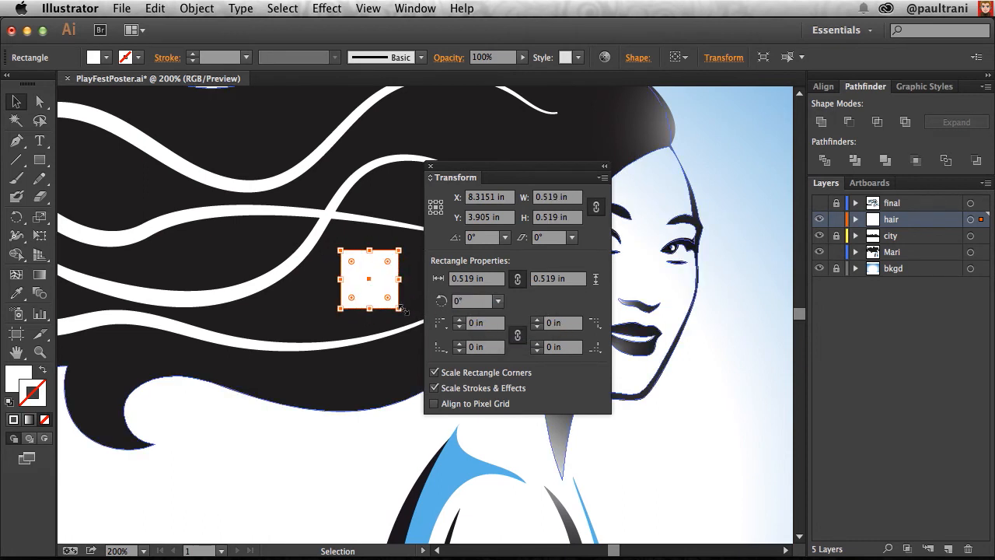
Step: Round all four corners of the square to about 0.17 in and switch them to the inverted round style
left_click_drag(498, 167, 661, 170)
left_click_drag(352, 262, 363, 277)
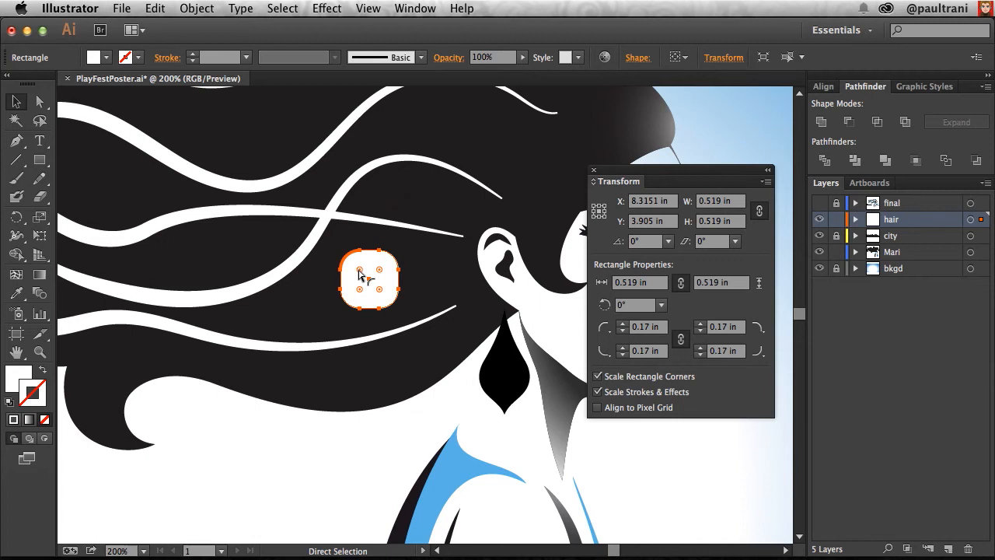
double_click(360, 274)
left_click(455, 328)
key("super+equal")
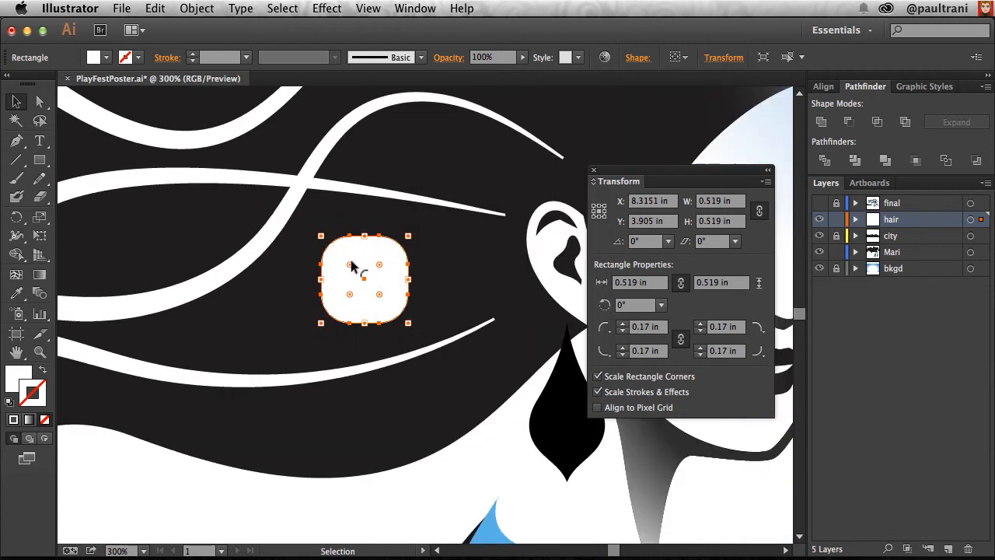
left_click(349, 267, "alt")
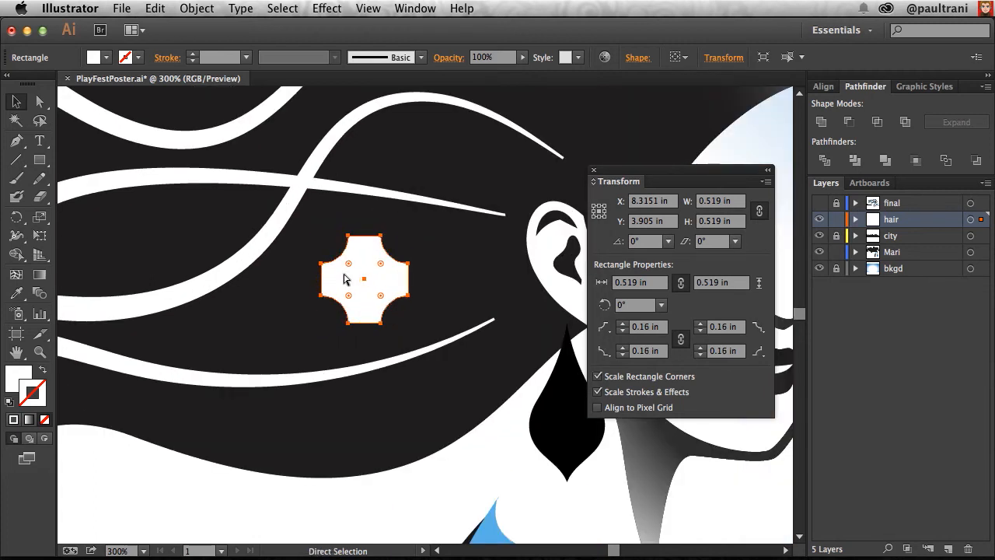
Step: Close PlayFestPoster.ai and deselect its file in the Creative Cloud Files folder in Finder
key("super+w")
left_click(493, 325)
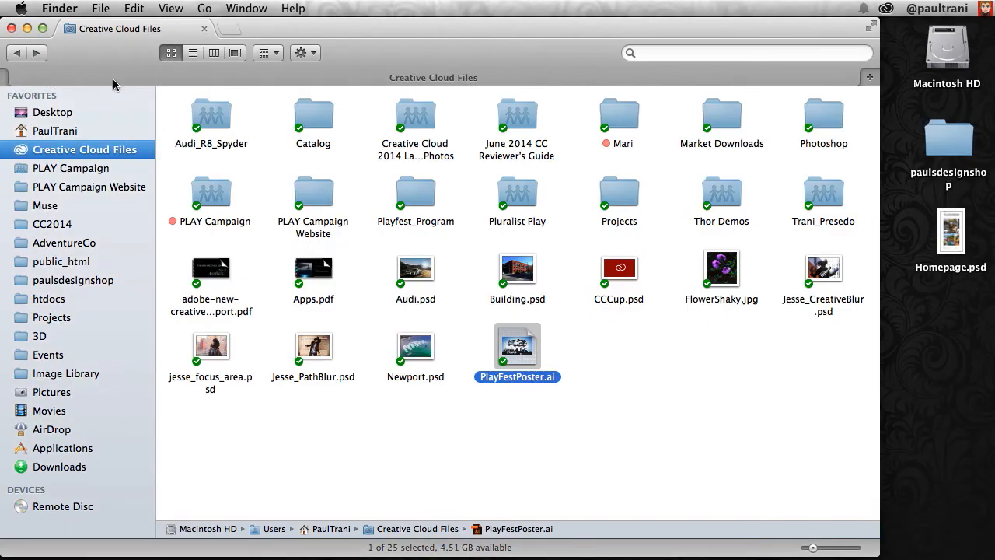
left_click(250, 427)
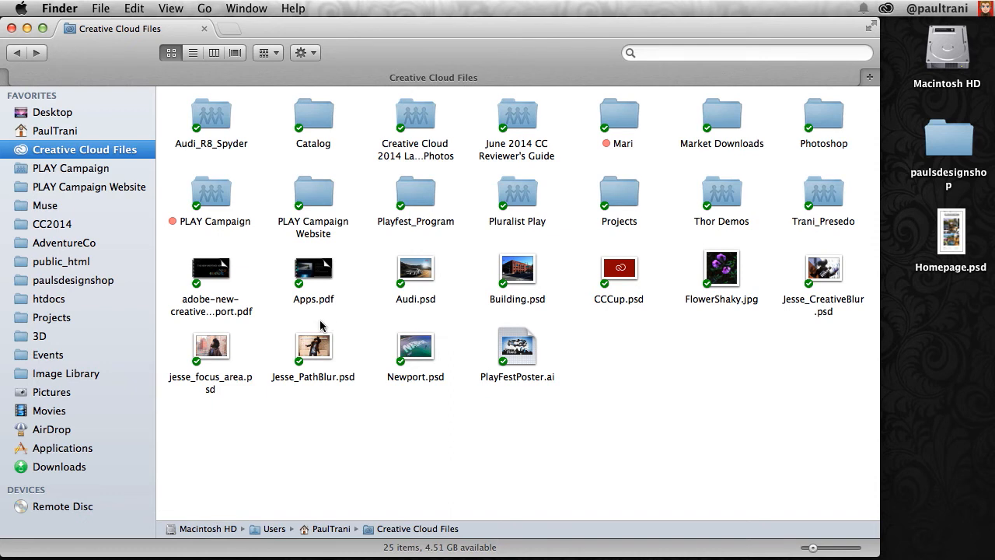
Step: Review the Creative Cloud collaborators of the PLAY Campaign folder on the website and close the list
left_click(207, 204)
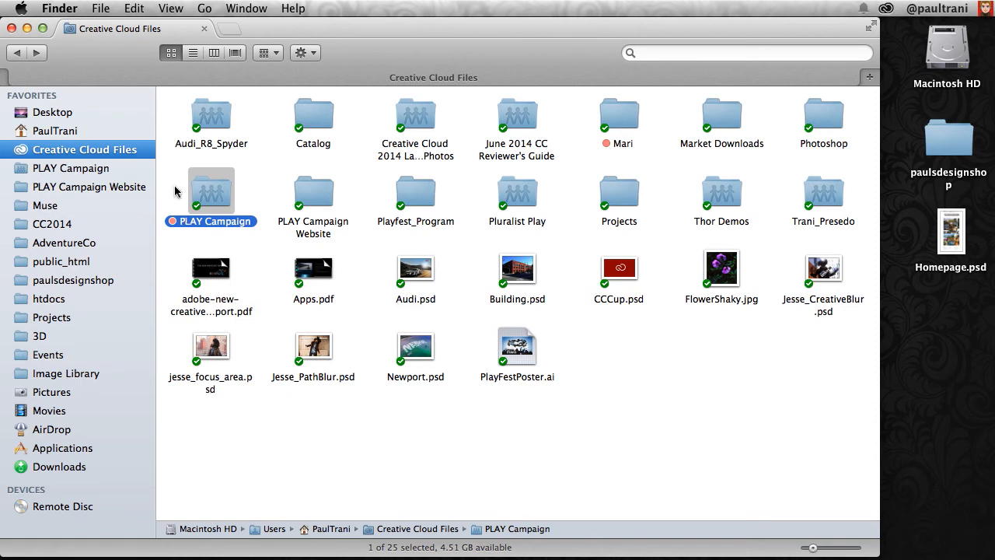
right_click(220, 198)
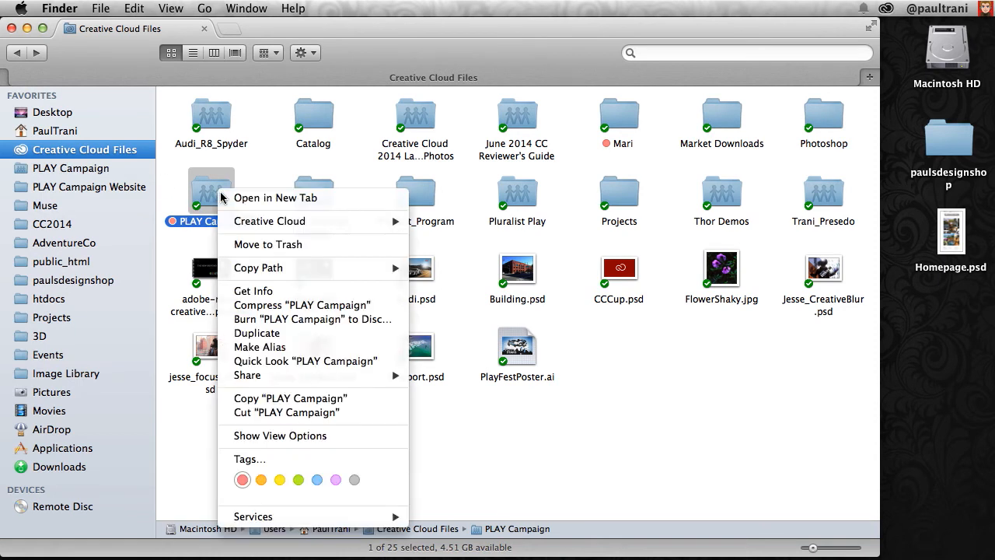
mouse_move(401, 221)
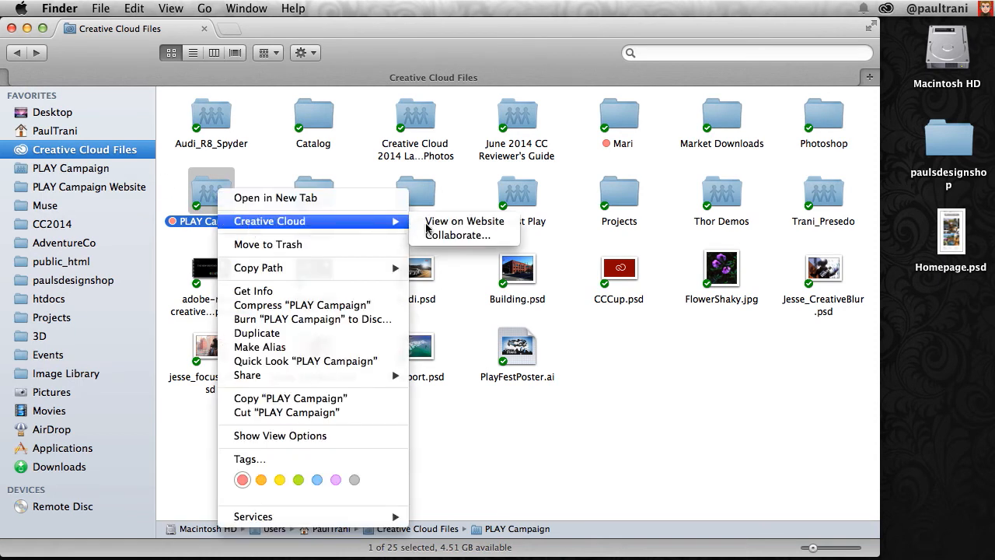
left_click(440, 237)
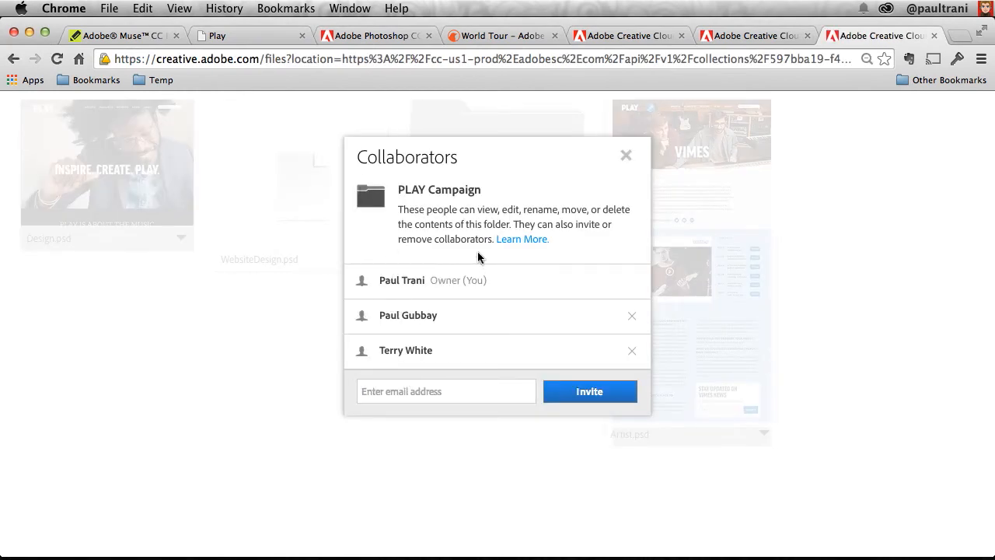
mouse_move(439, 327)
left_click(623, 156)
Step: View Design.psd on the Creative Cloud website, preview its July 22, 2014 6:11AM revision, and return to the current version
left_click(91, 191)
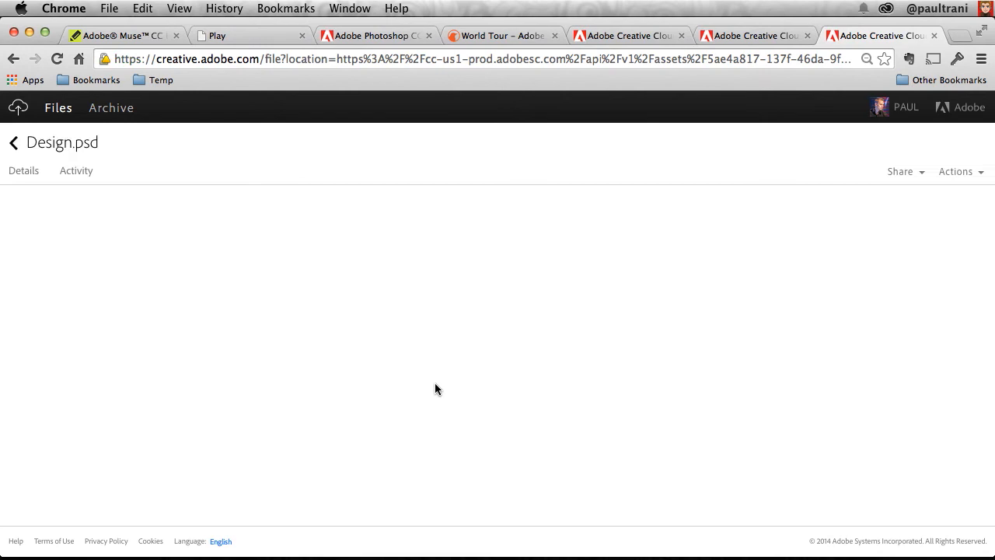
scroll(841, 459, "down", 5)
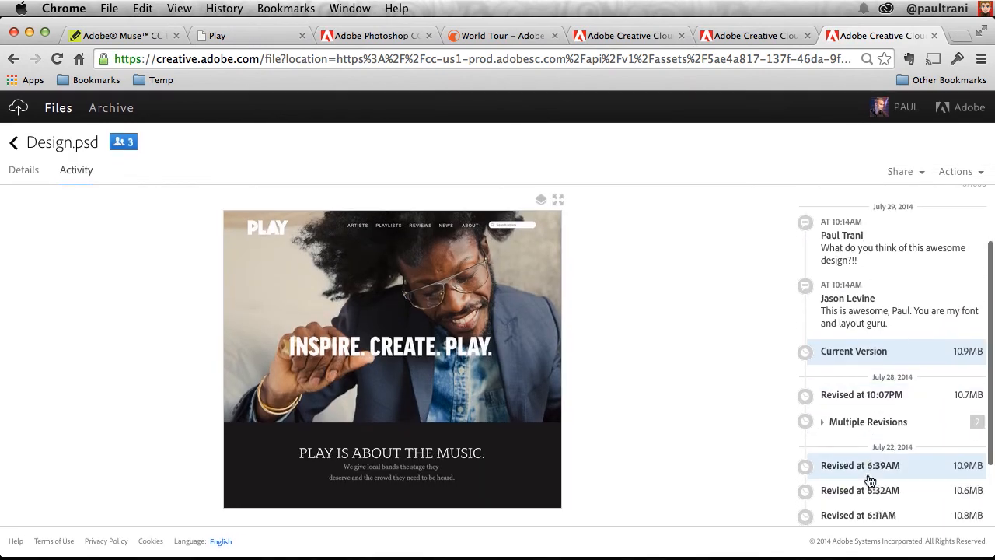
left_click(843, 430)
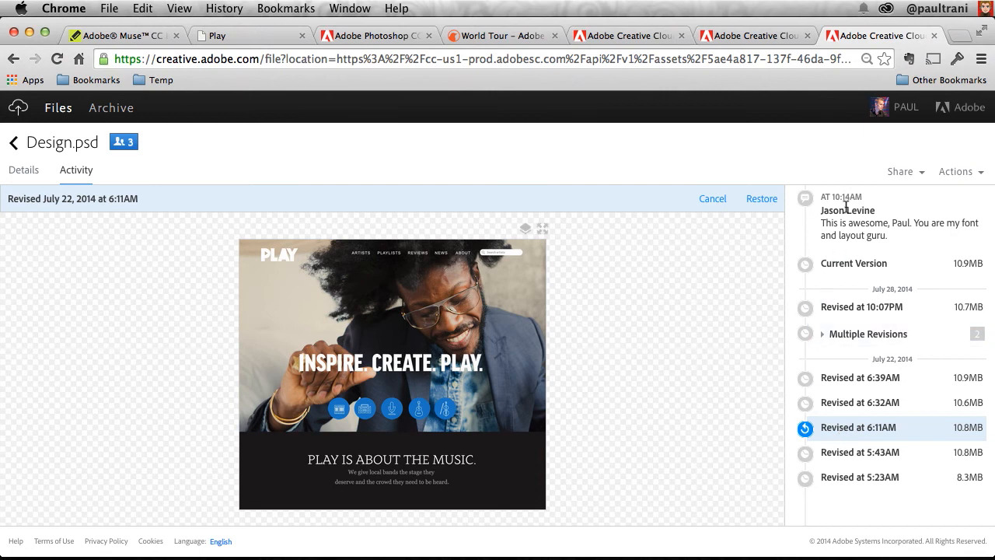
scroll(842, 288, "up", 5)
left_click(712, 198)
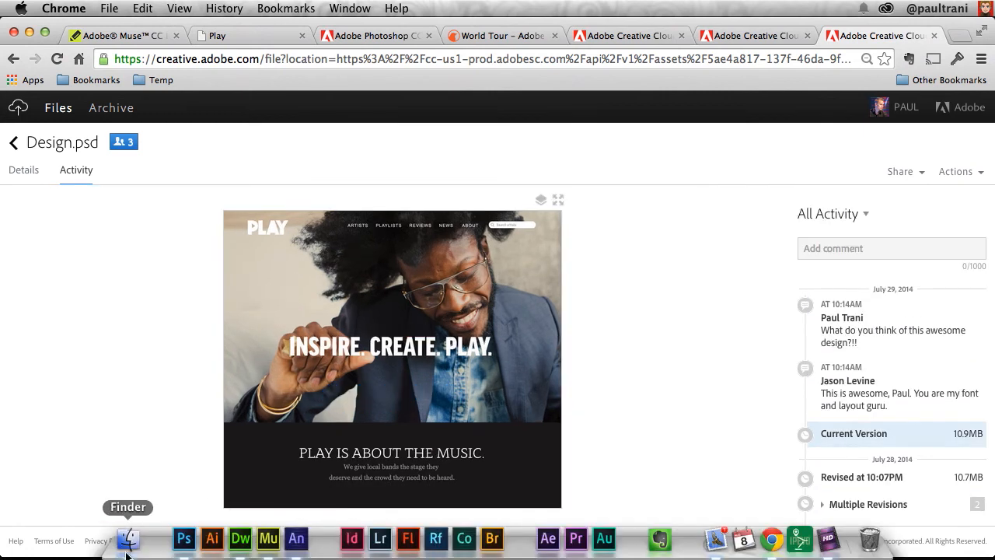
Step: Switch to Finder and open Design.psd from the PLAY Campaign folder in Photoshop
left_click(124, 545)
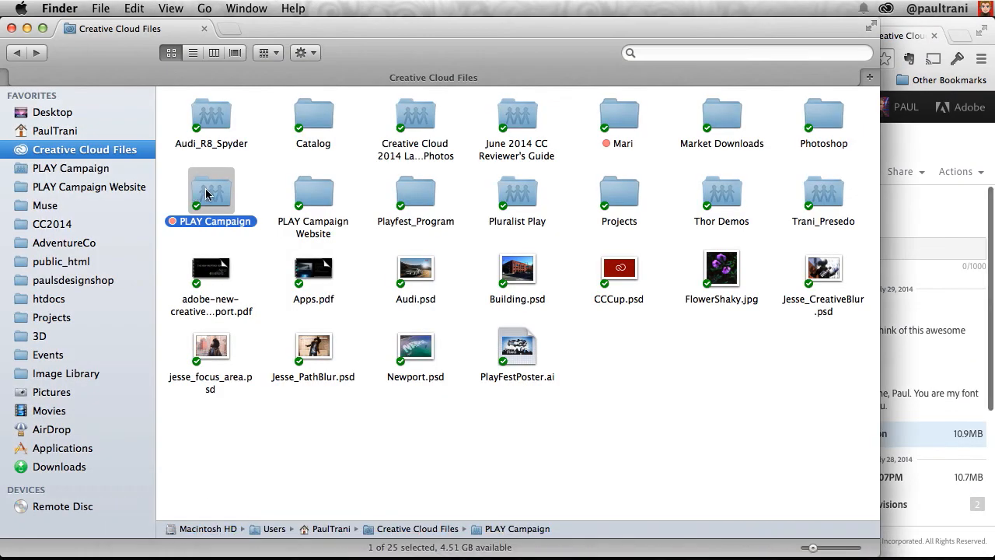
double_click(219, 214)
double_click(646, 165)
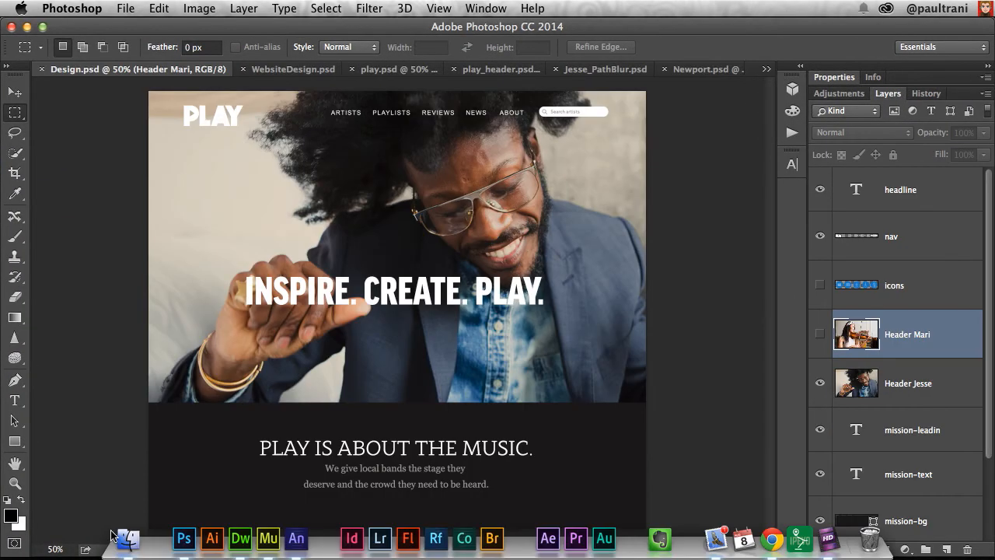
Step: Switch to Finder, preview Design.psd in column view, and return to the PLAY Campaign folder in Creative Cloud Files
left_click(124, 540)
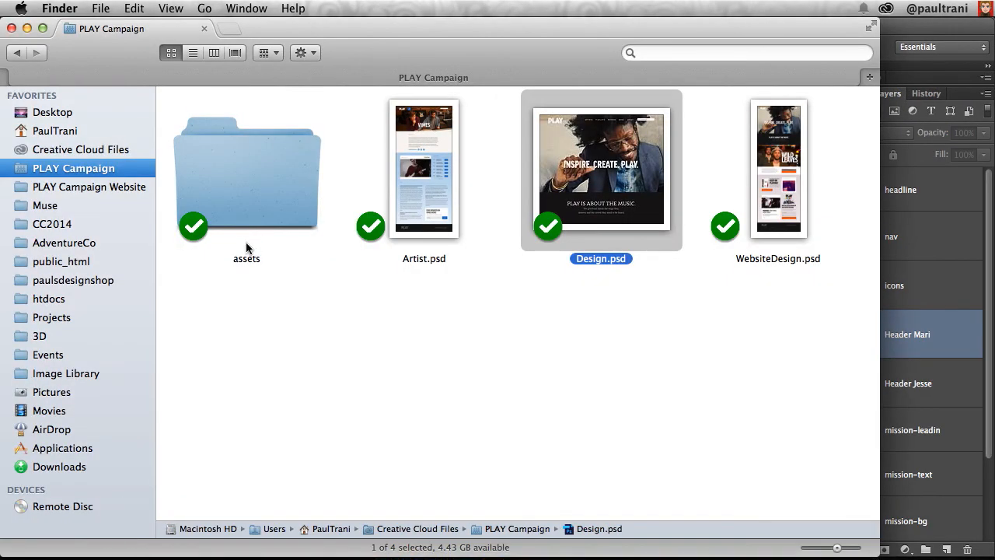
left_click(214, 53)
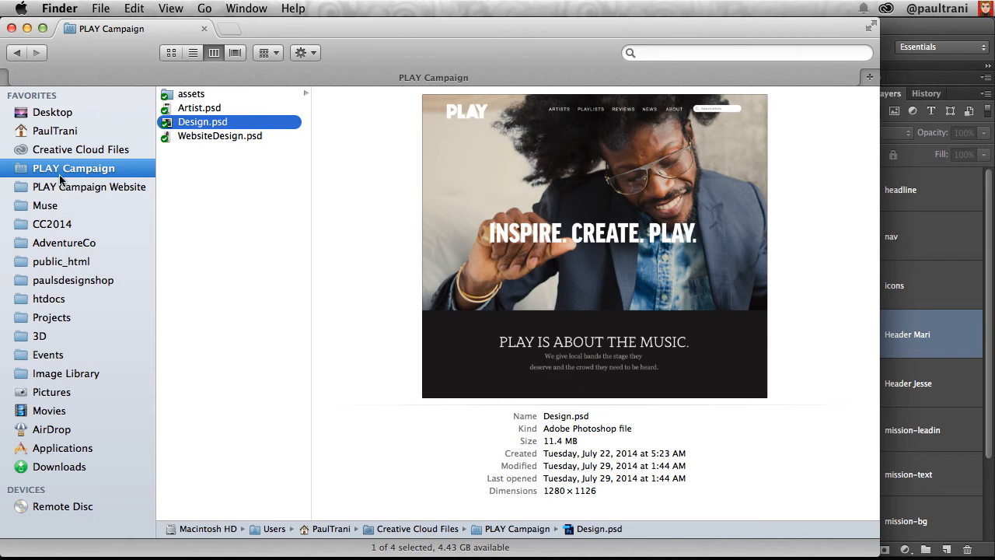
left_click(25, 150)
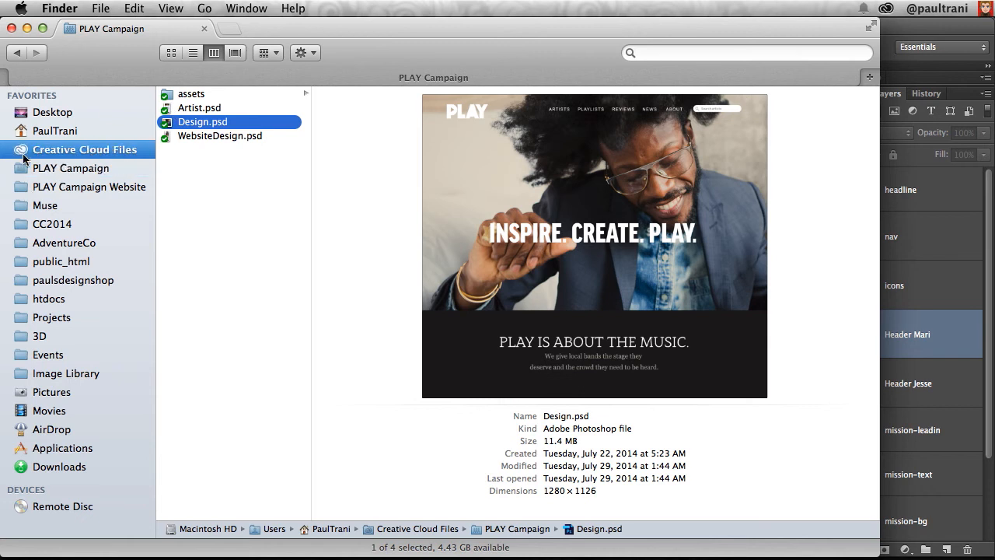
left_click(212, 194)
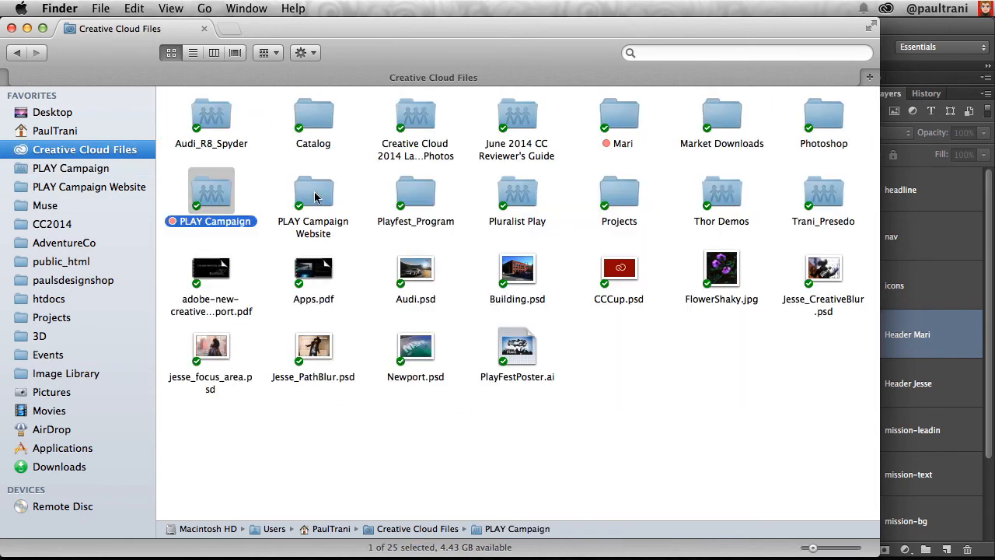
Step: Open play.psd from the PLAY Campaign Website folder in Photoshop and resolve its missing fonts with the matching Typekit fonts
double_click(315, 195)
double_click(622, 303)
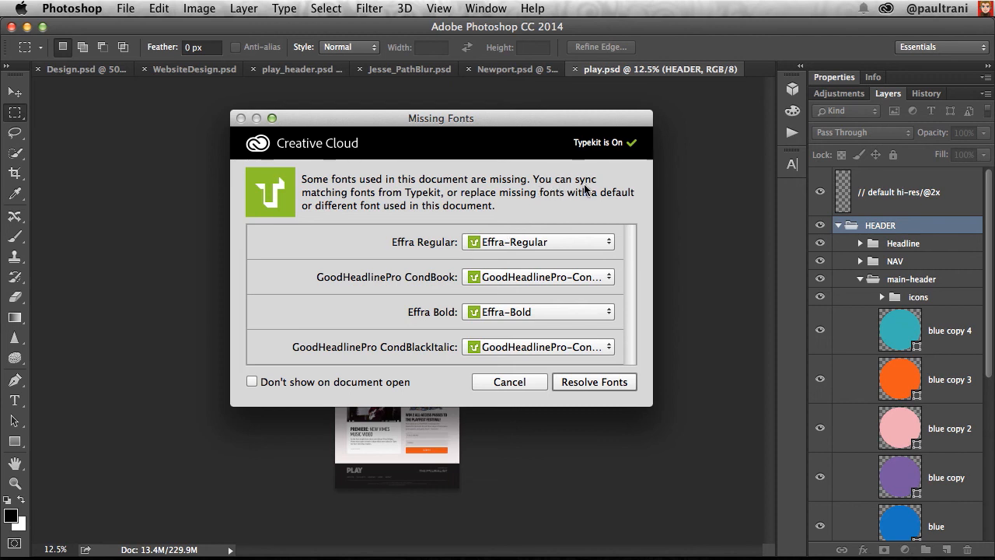
left_click(573, 385)
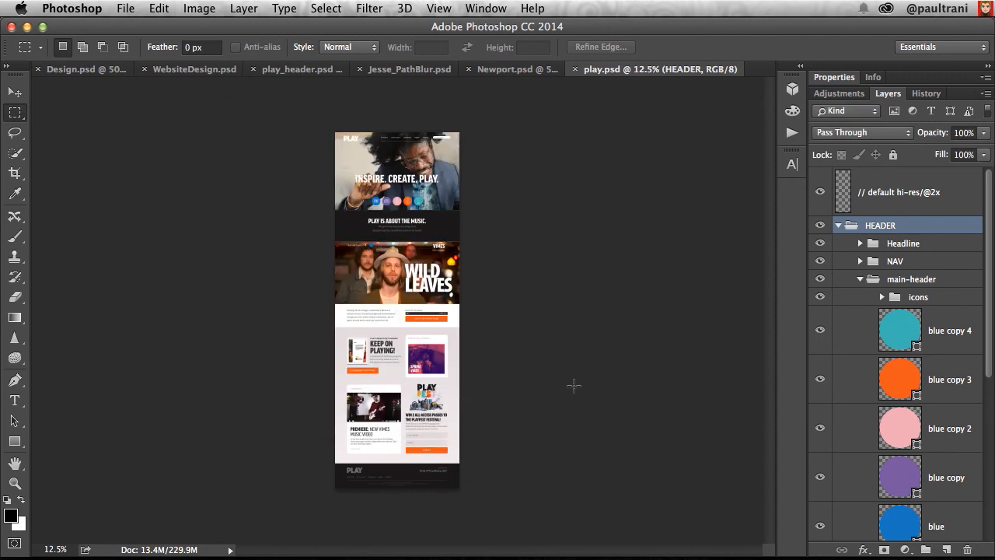
Step: Browse the fonts among the assets in the Creative Cloud desktop app
left_click(886, 7)
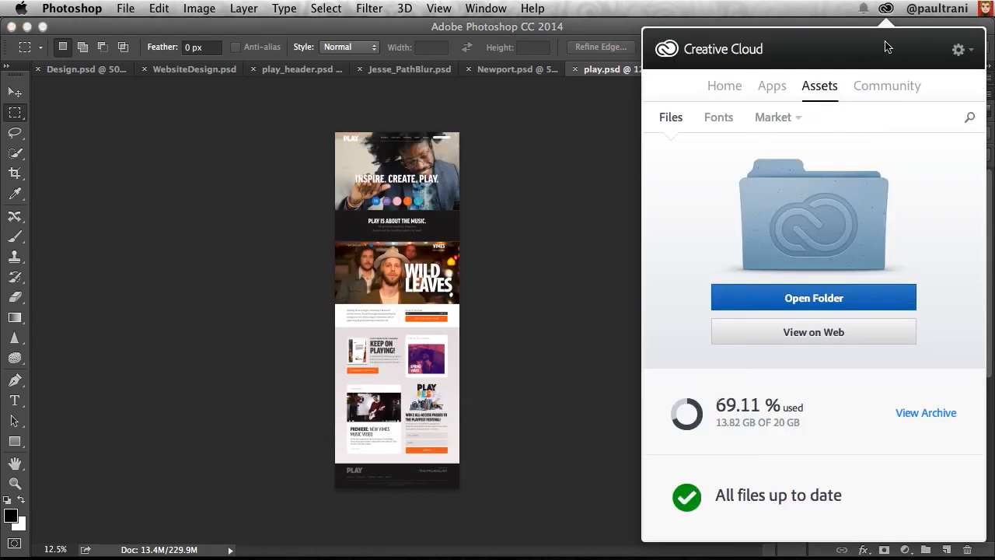
left_click(719, 118)
scroll(720, 400, "down", 10)
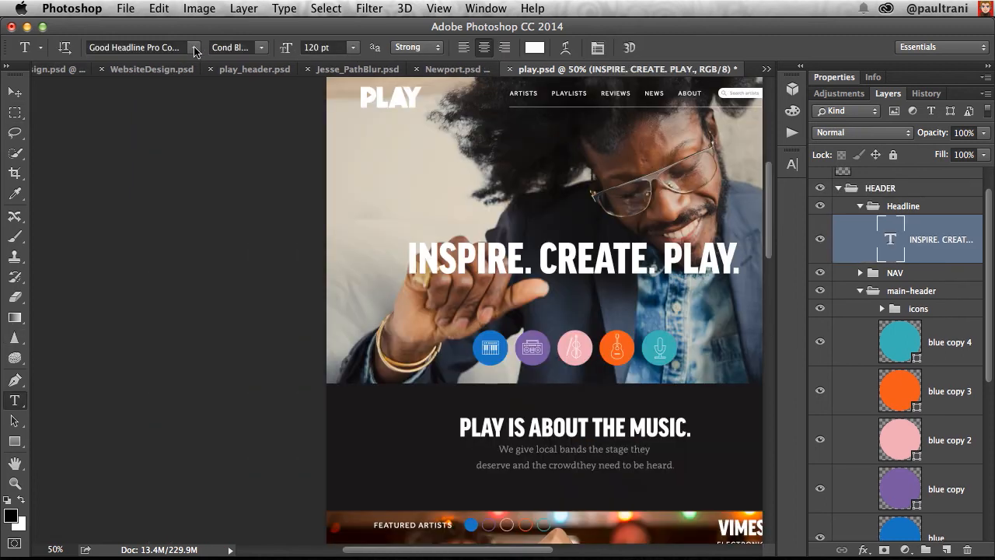
Step: Search the headline's font list for "bold", compare it with and without the Typekit-only filter, and close the list
left_click(195, 48)
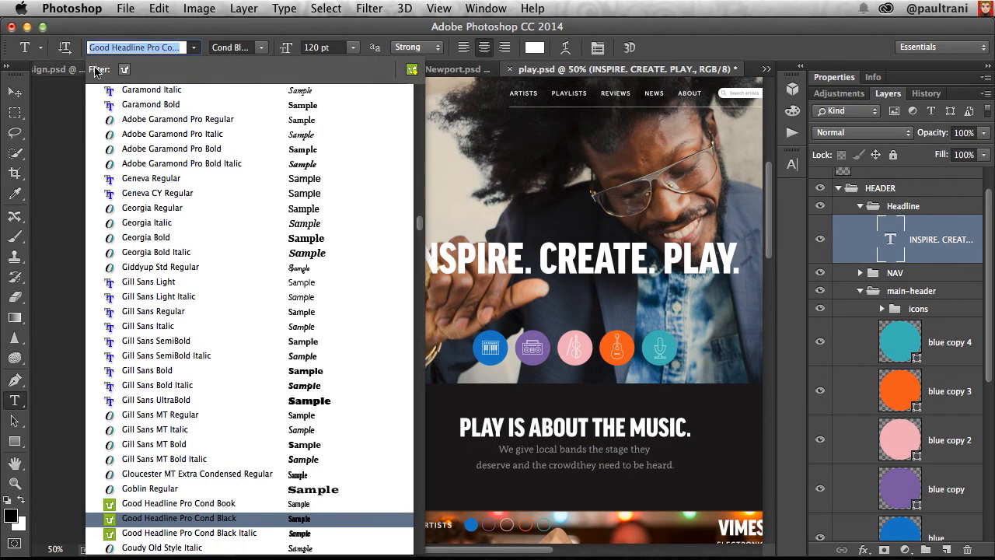
left_click(125, 69)
type("bold")
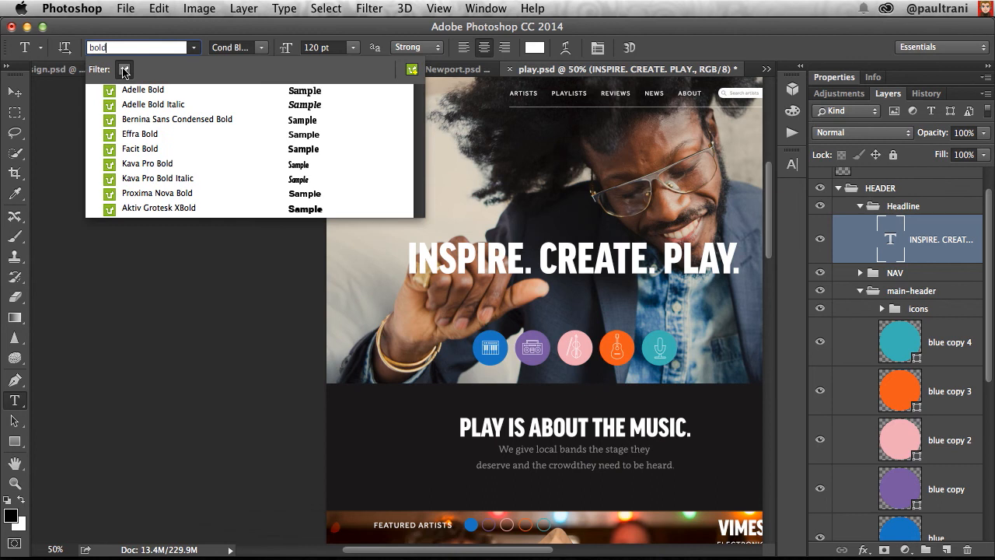
left_click(121, 70)
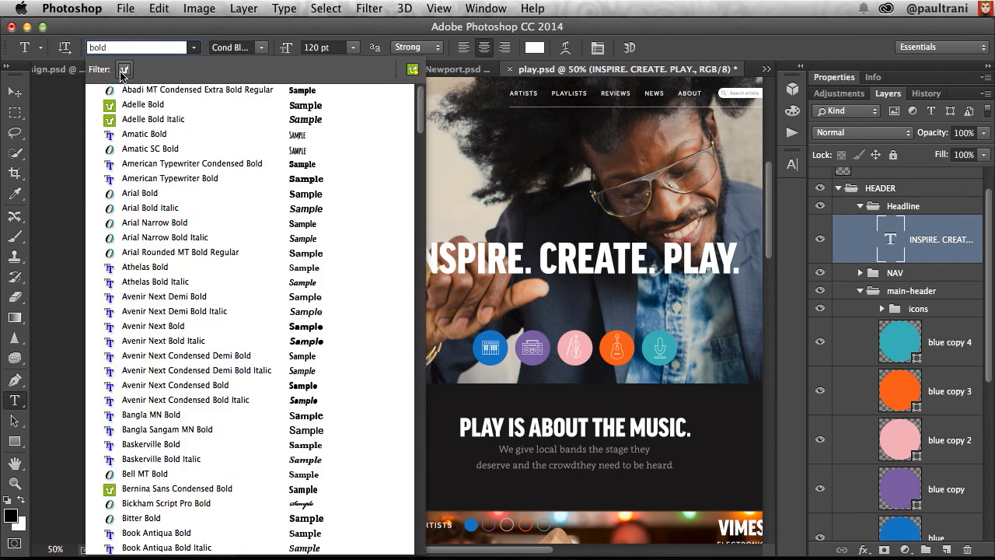
left_click(123, 70)
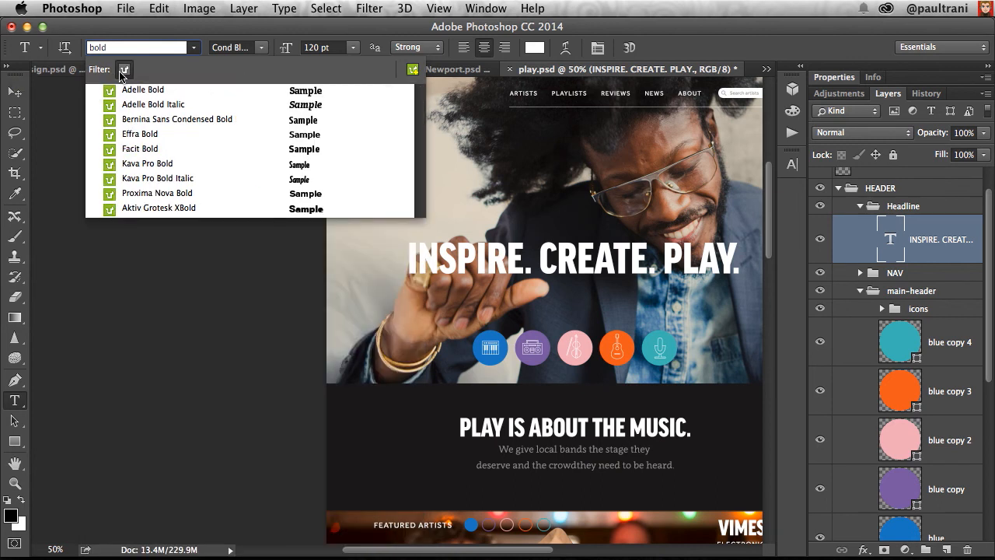
left_click(122, 70)
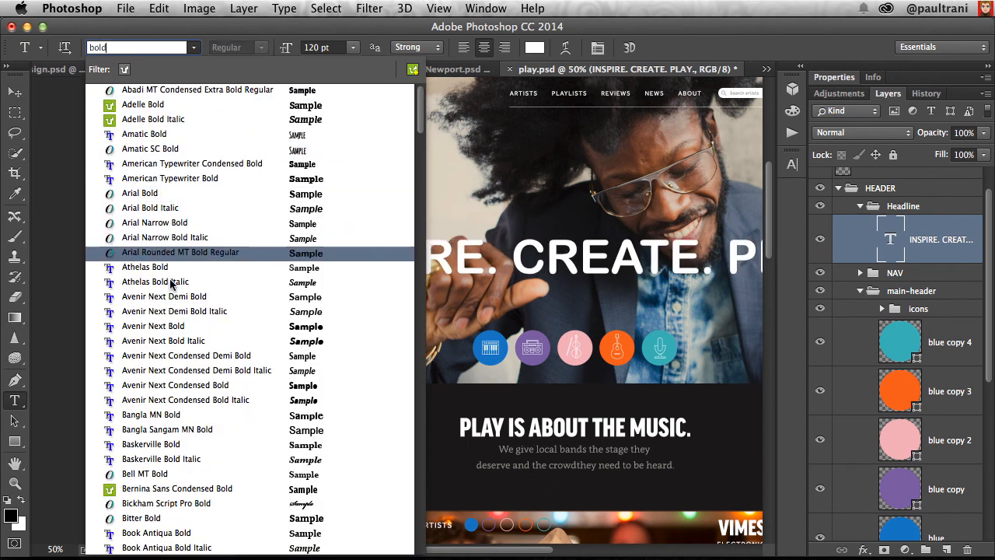
left_click(988, 69)
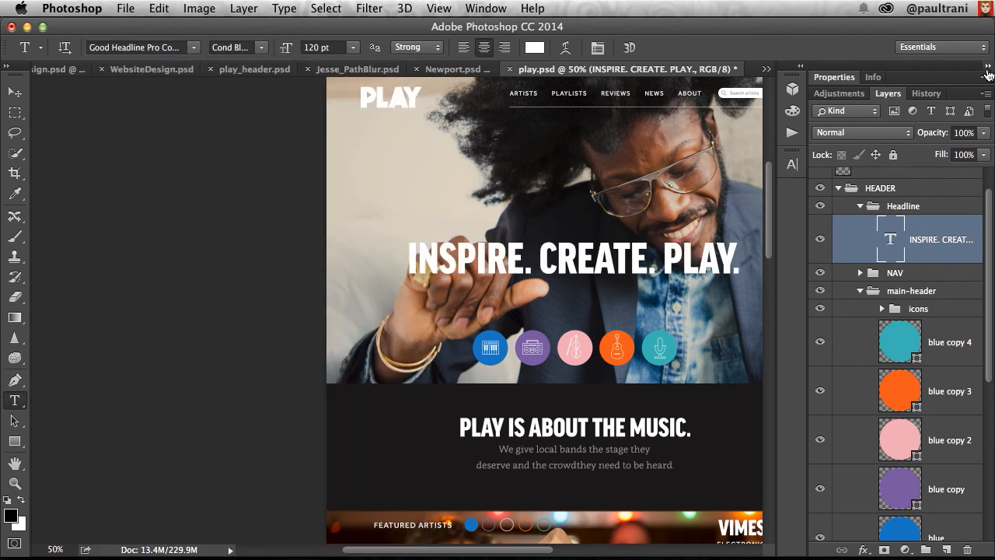
Step: Collapse the docked panels and preview Gill Sans Regular on the "INSPIRE. CREATE. PLAY." headline from the font list
left_click(988, 68)
left_click_drag(521, 226, 685, 231)
left_click(194, 48)
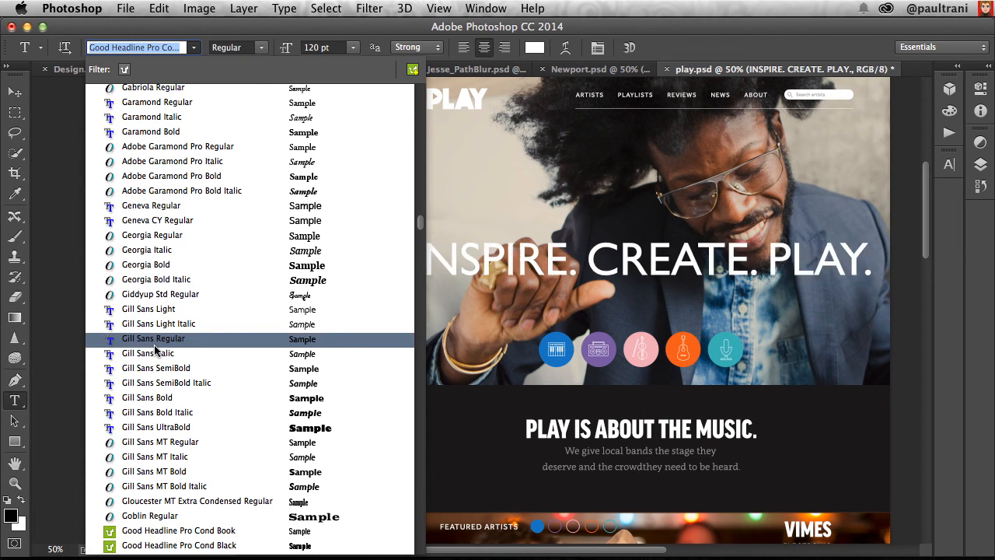